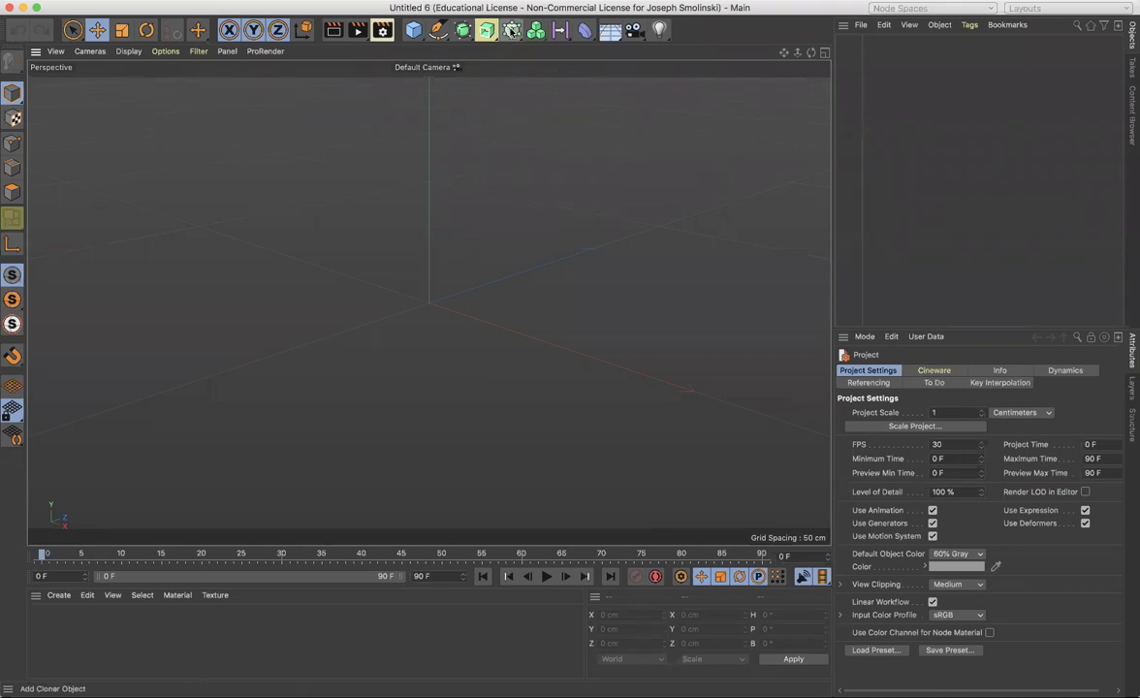
Add a Cloner and a cylinder, resizing the cylinder to a radius of about 23 cm and a height of about 193 cm
left_click(511, 32)
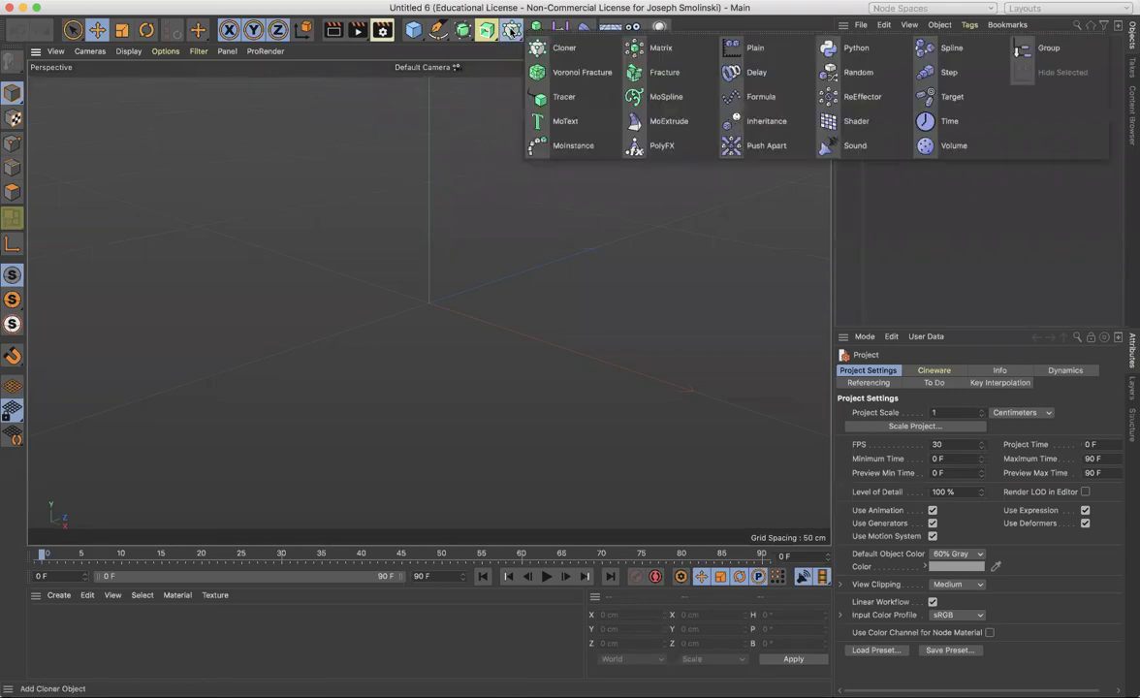
left_click(551, 57)
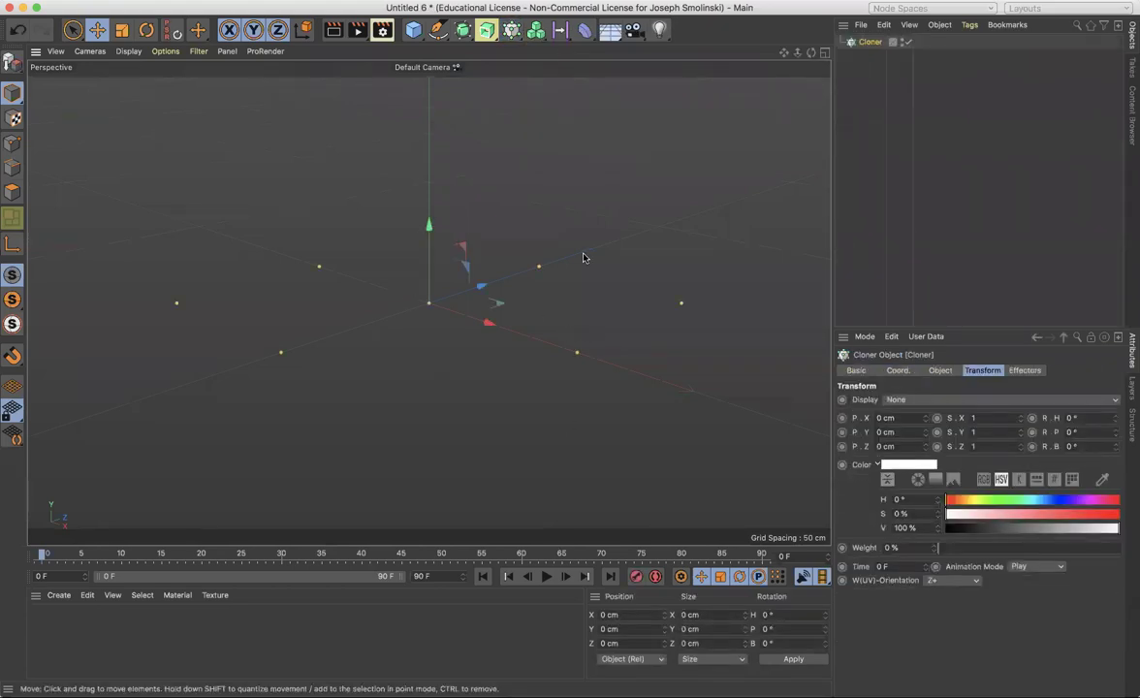
left_click(413, 30)
left_click(699, 48)
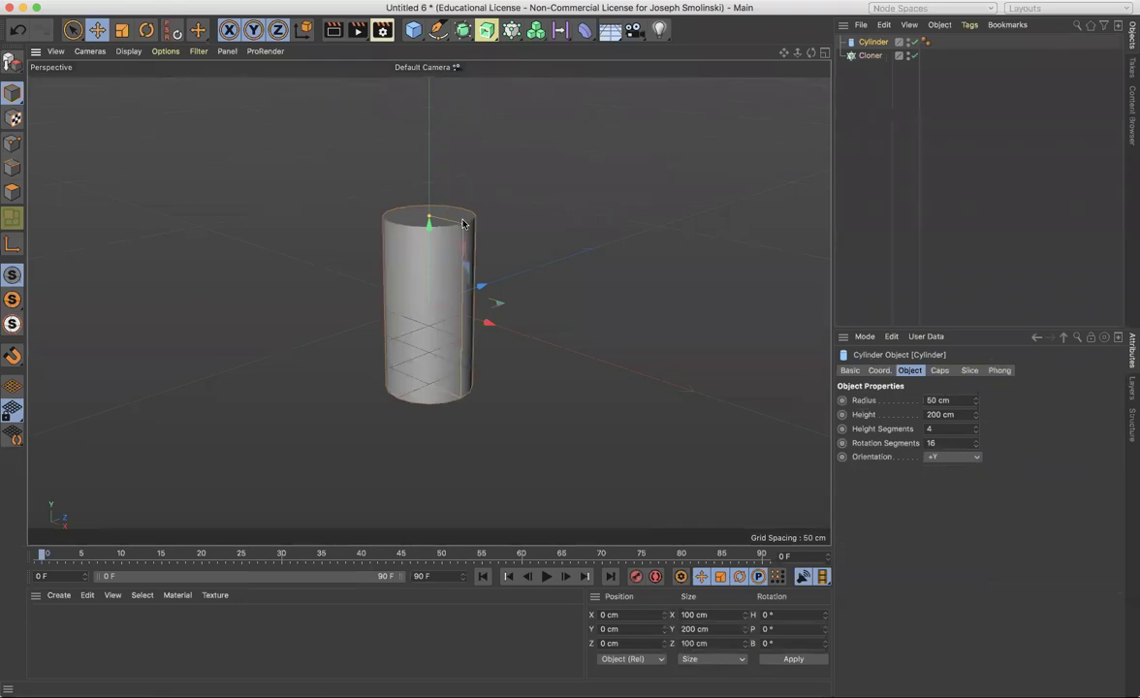
left_click_drag(460, 226, 429, 222)
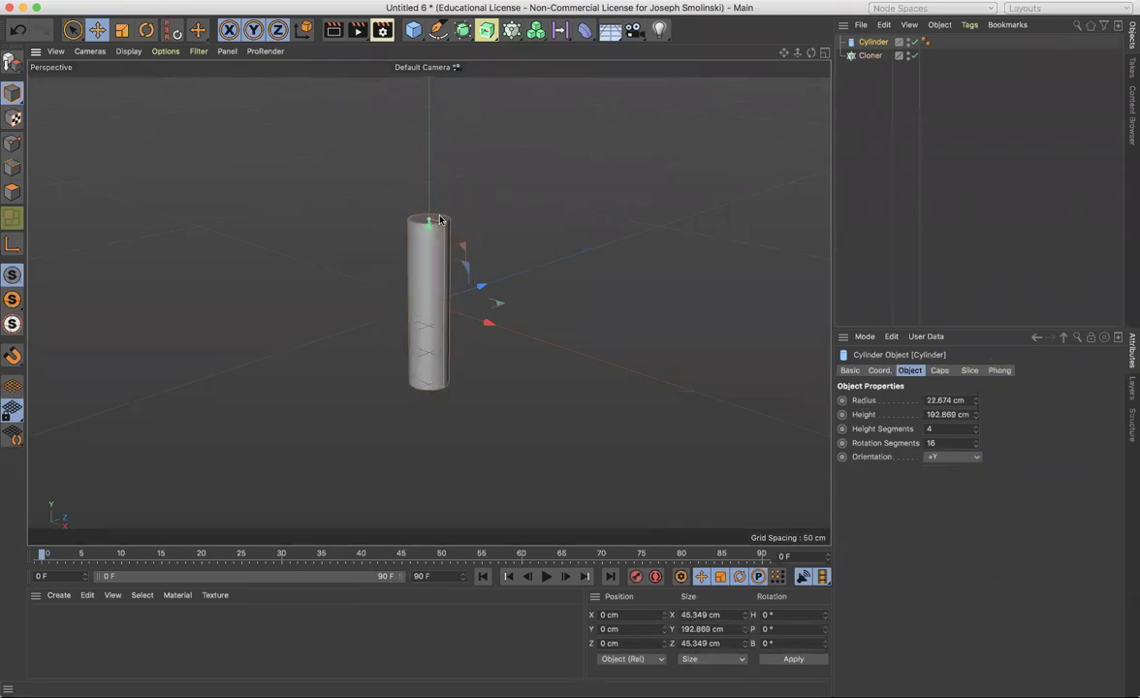
Nest the cylinder under the Cloner and open the Cloner's object properties
left_click_drag(873, 52, 874, 57)
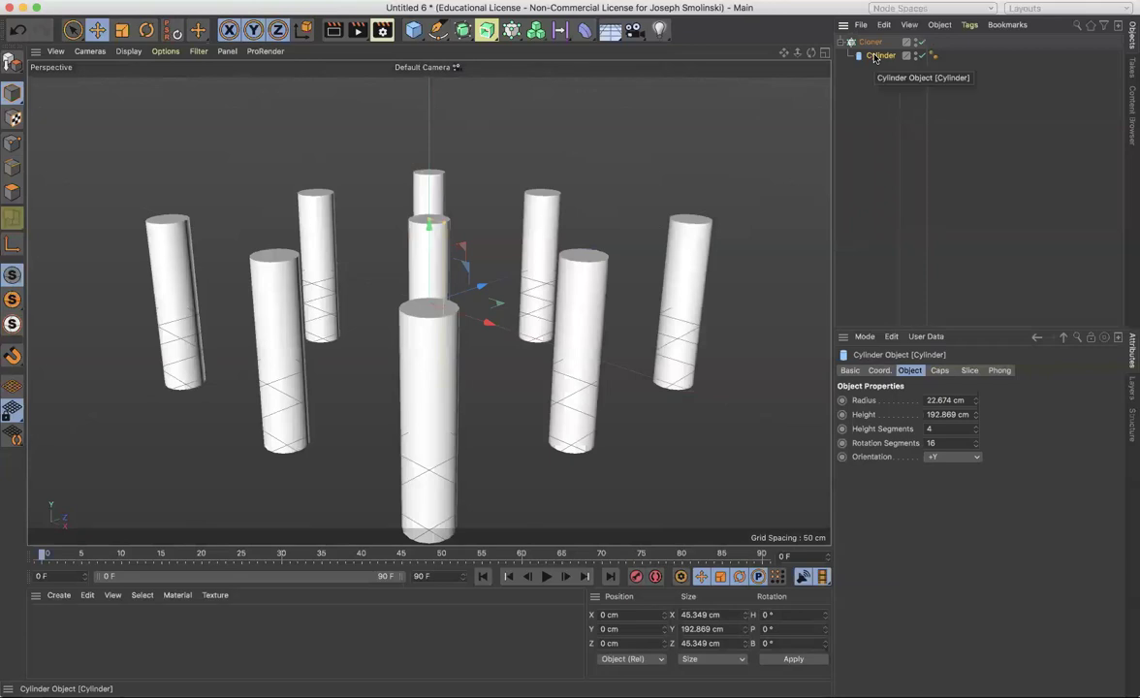
left_click_drag(797, 53, 761, 56)
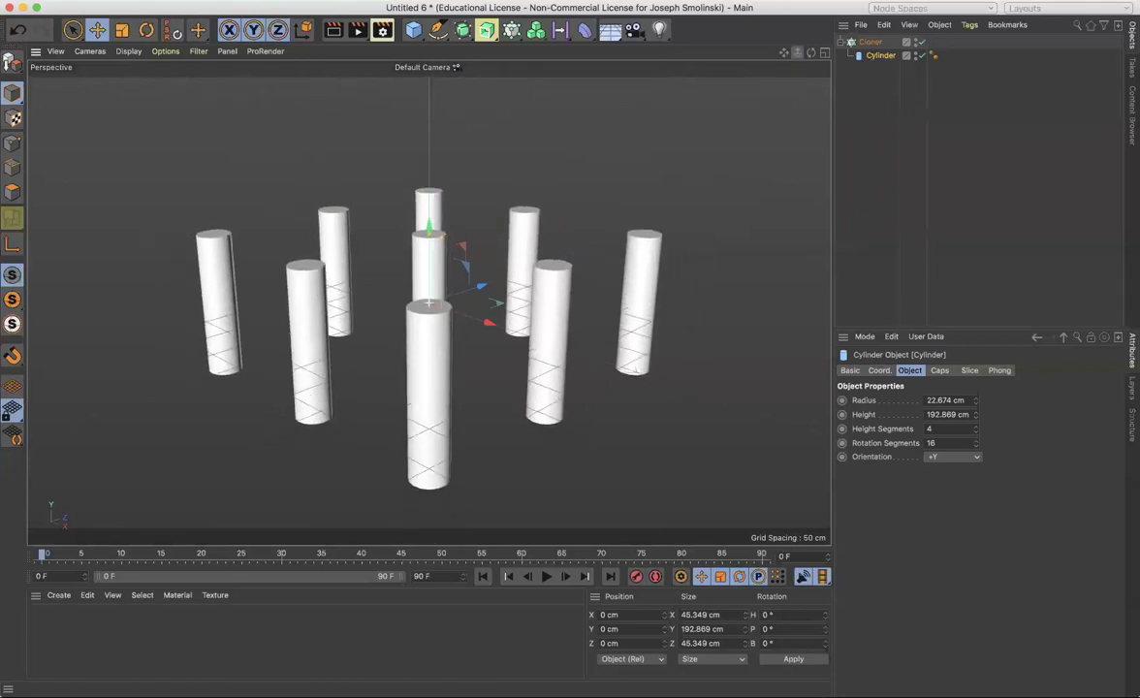
left_click(869, 43)
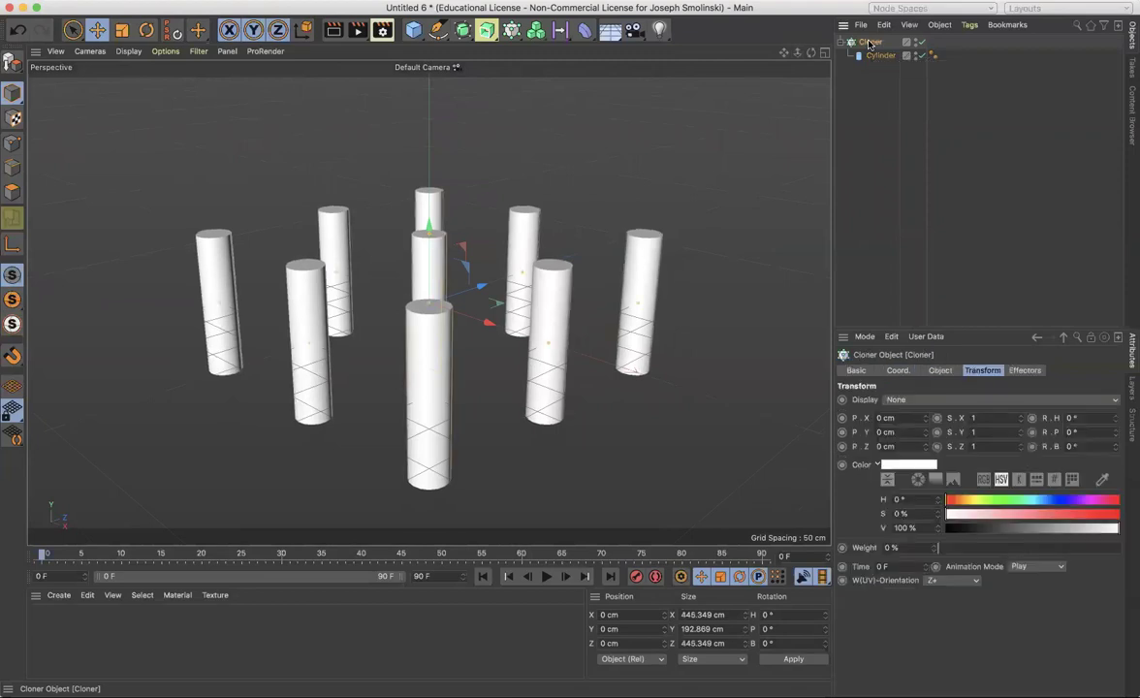
left_click(939, 370)
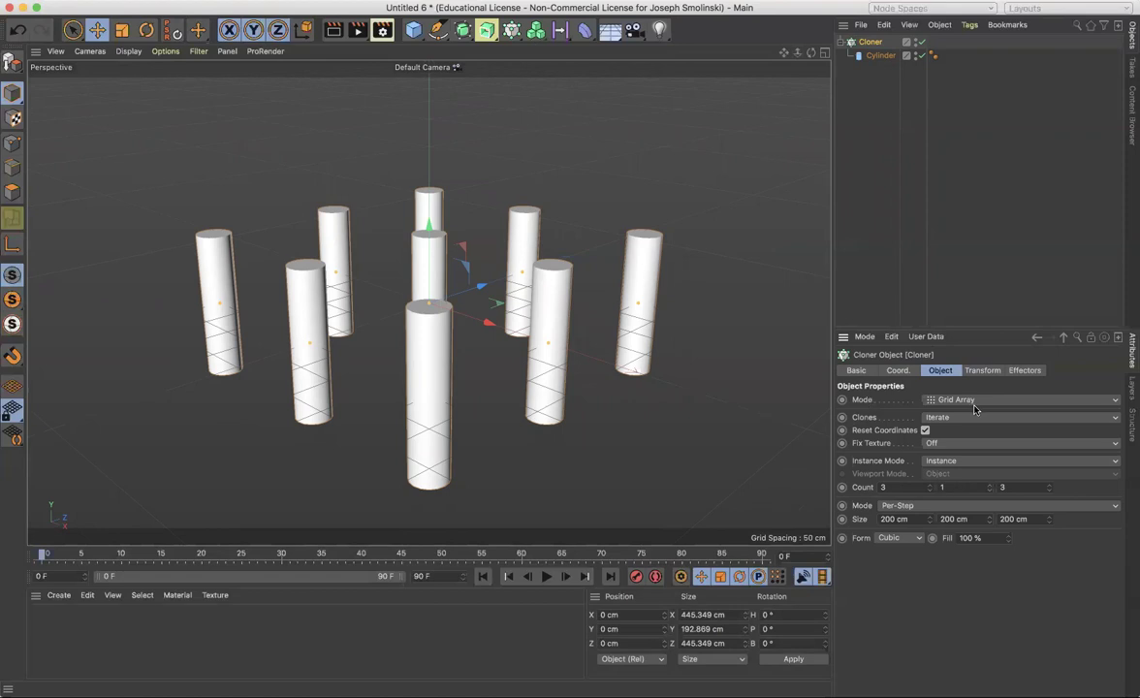
Try a grid count of 5 along X, and return it to 3
left_click(929, 488)
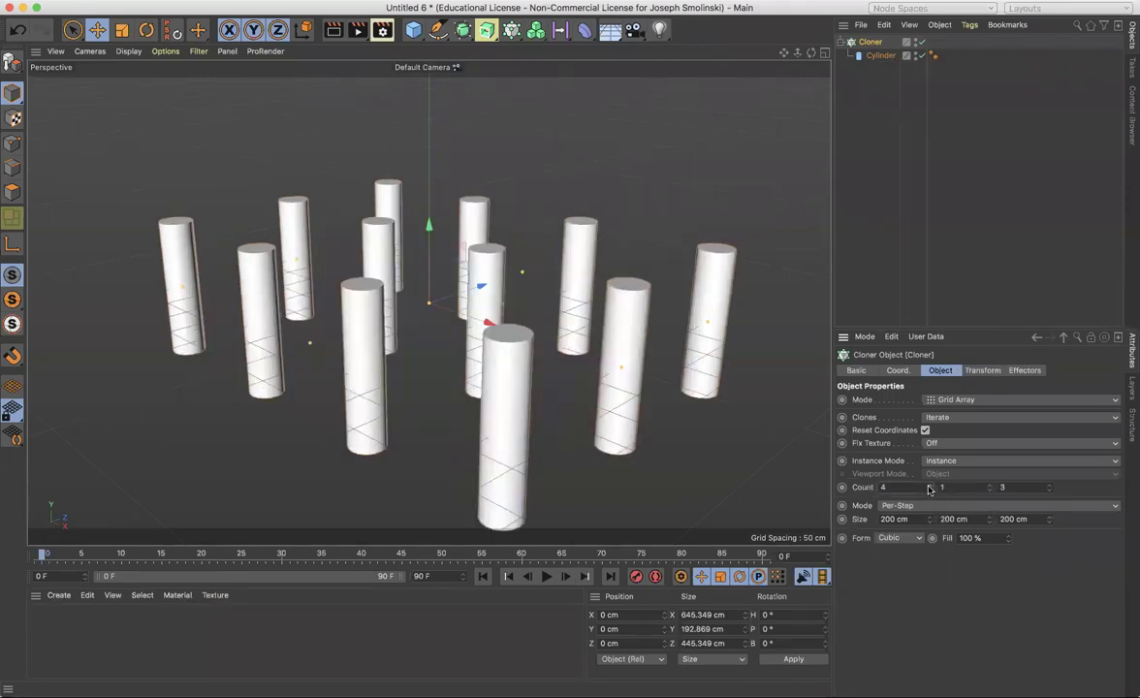
left_click(929, 487)
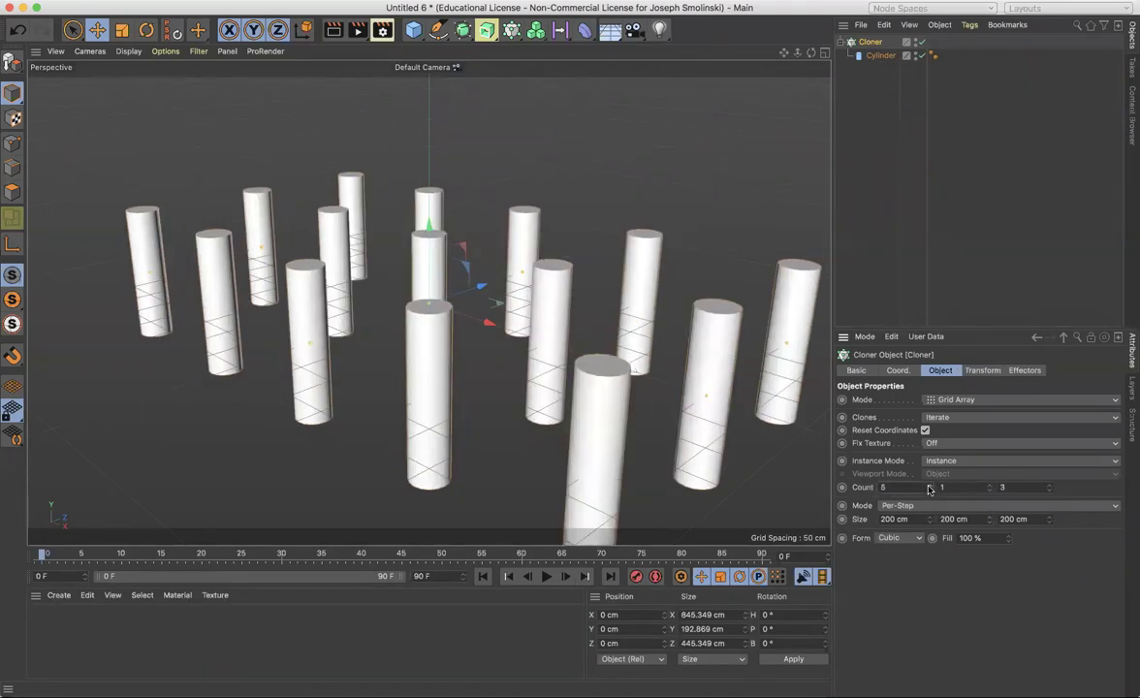
left_click(930, 491)
left_click(930, 492)
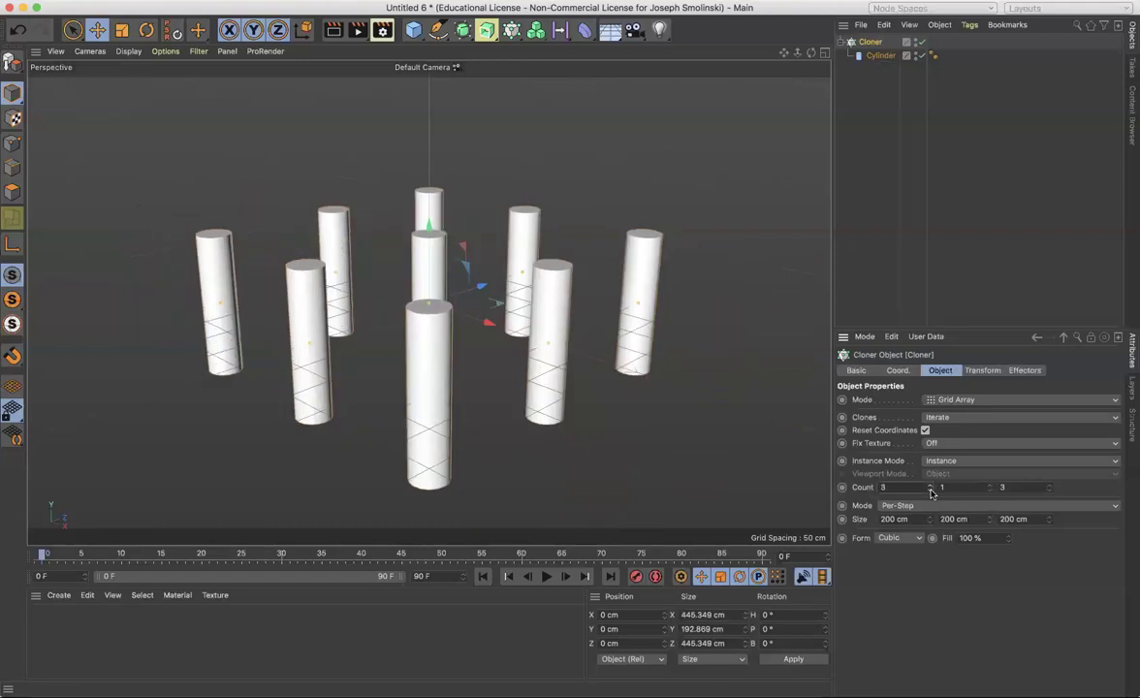
Try a grid count of 5 along Z, and return it to 3
left_click(1050, 486)
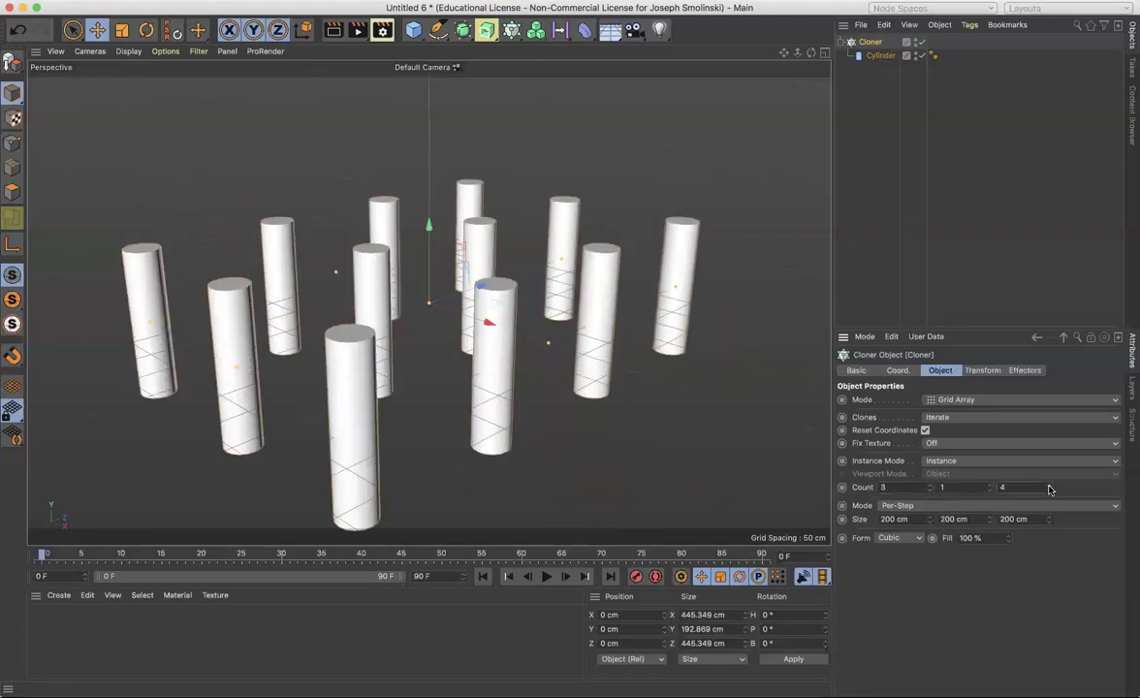
left_click(1049, 486)
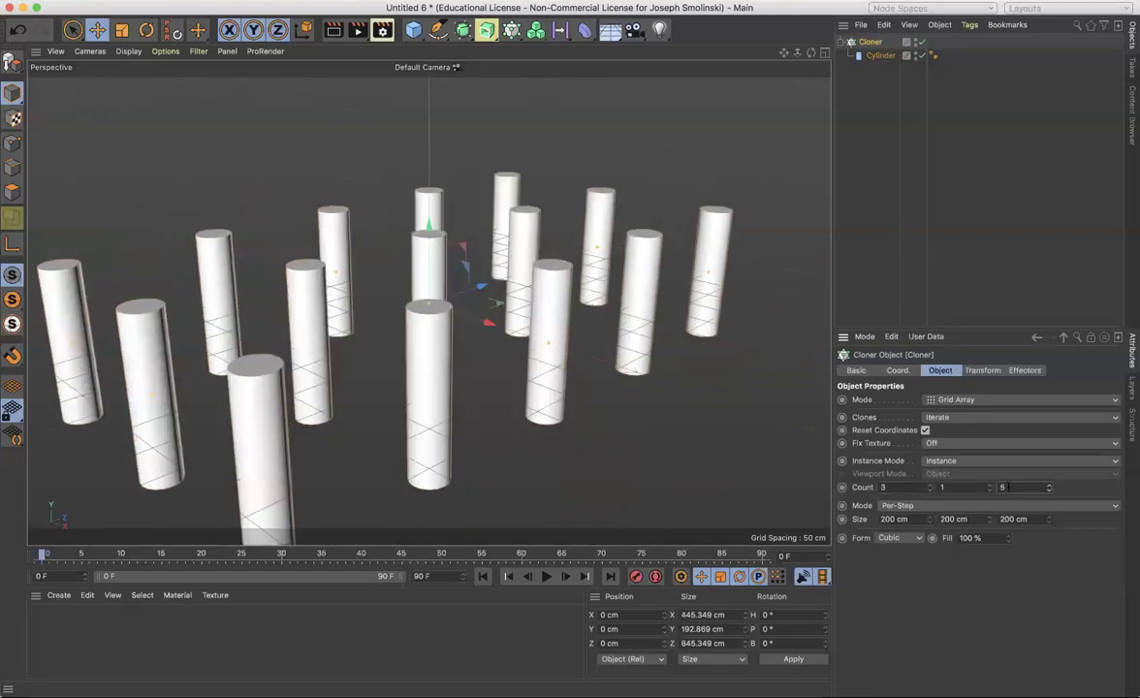
left_click(1048, 491)
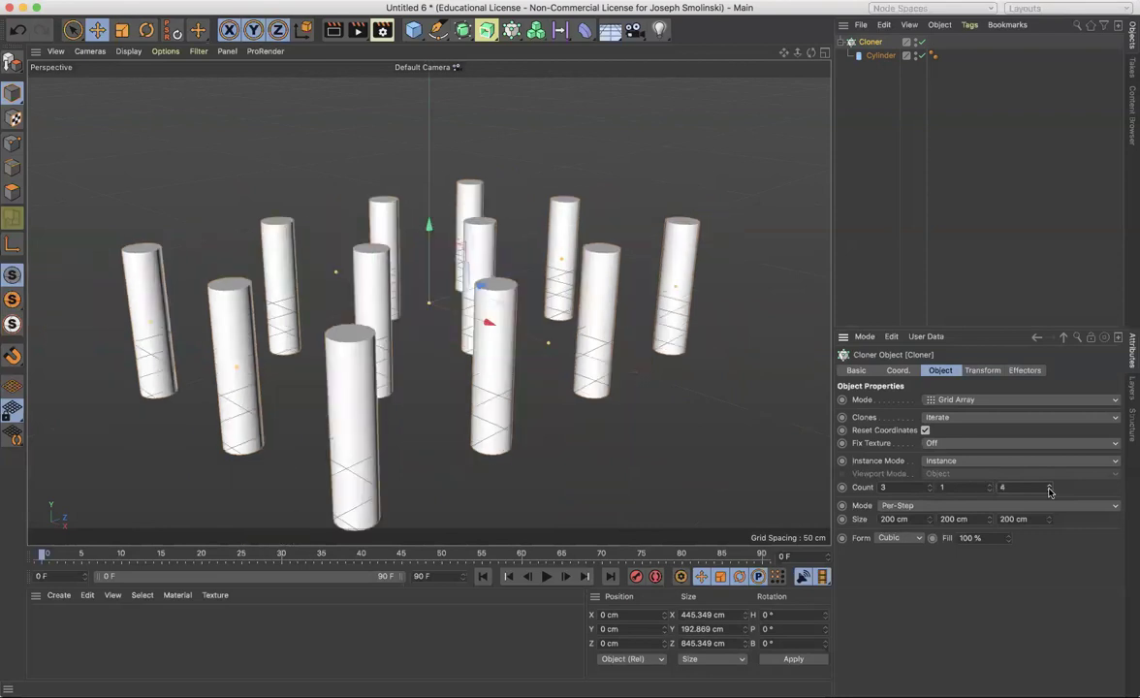
left_click(1049, 492)
Try a grid count of 3 along Y, and return it to 1
left_click(990, 487)
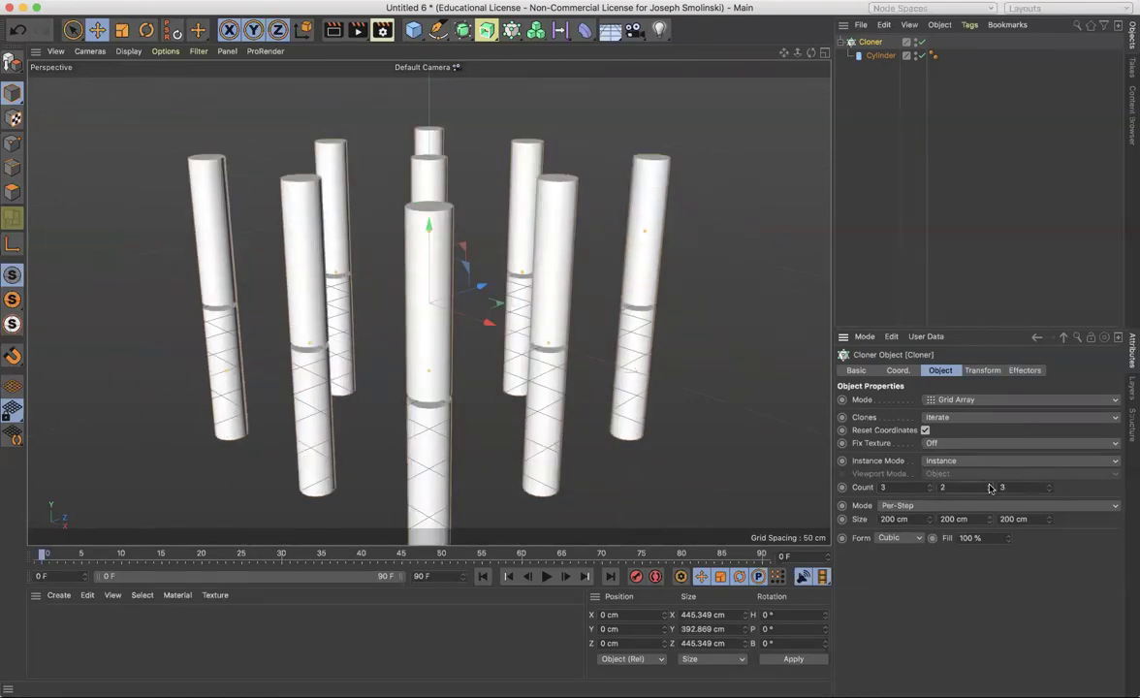
left_click(989, 486)
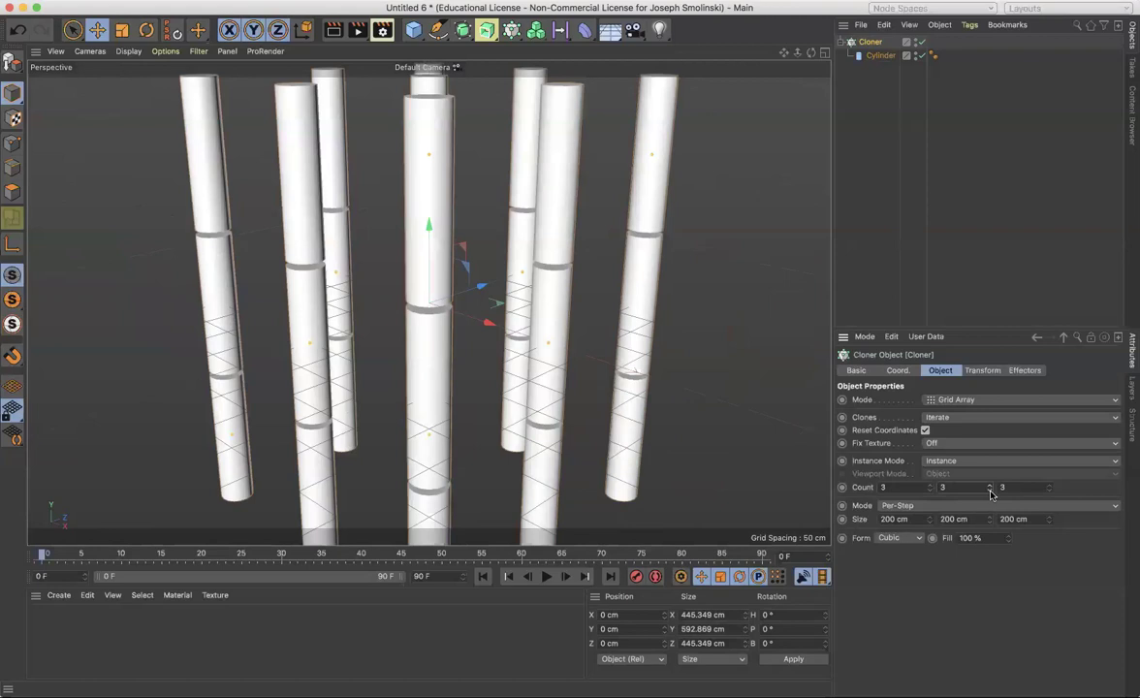
left_click(990, 492)
left_click(991, 492)
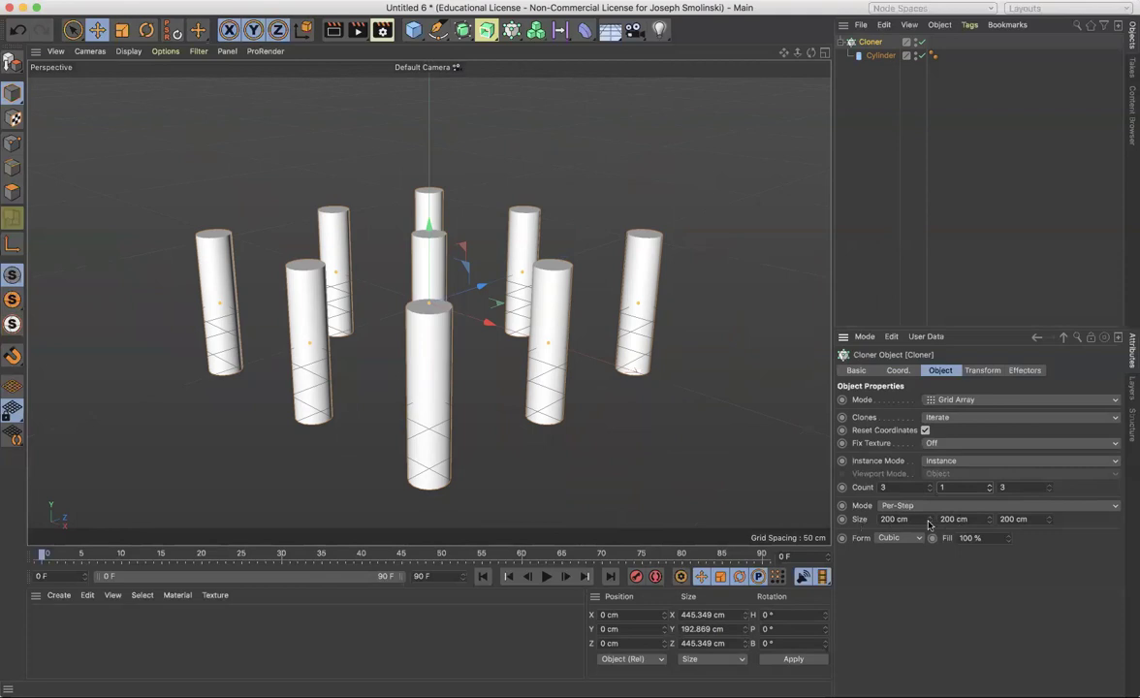
Try out the grid's X spacing and undo it, and set the Y spacing to 414 cm using a temporary Y count of 2
left_click_drag(930, 522, 929, 522)
key("ctrl+z")
left_click(990, 486)
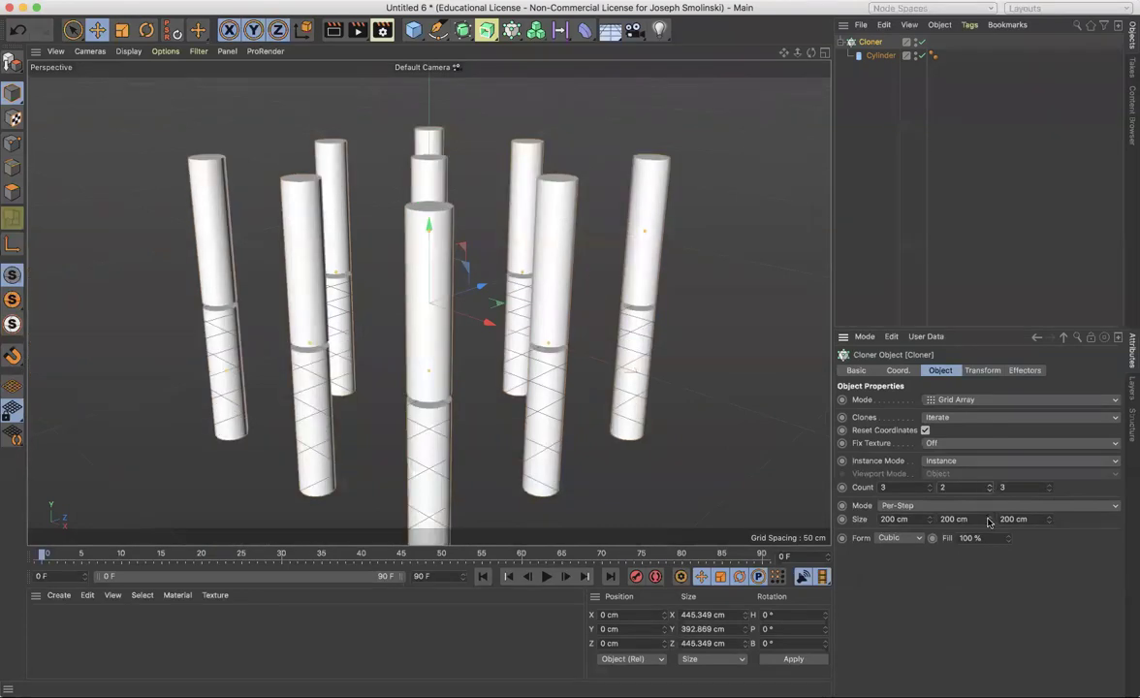
left_click_drag(992, 521, 992, 485)
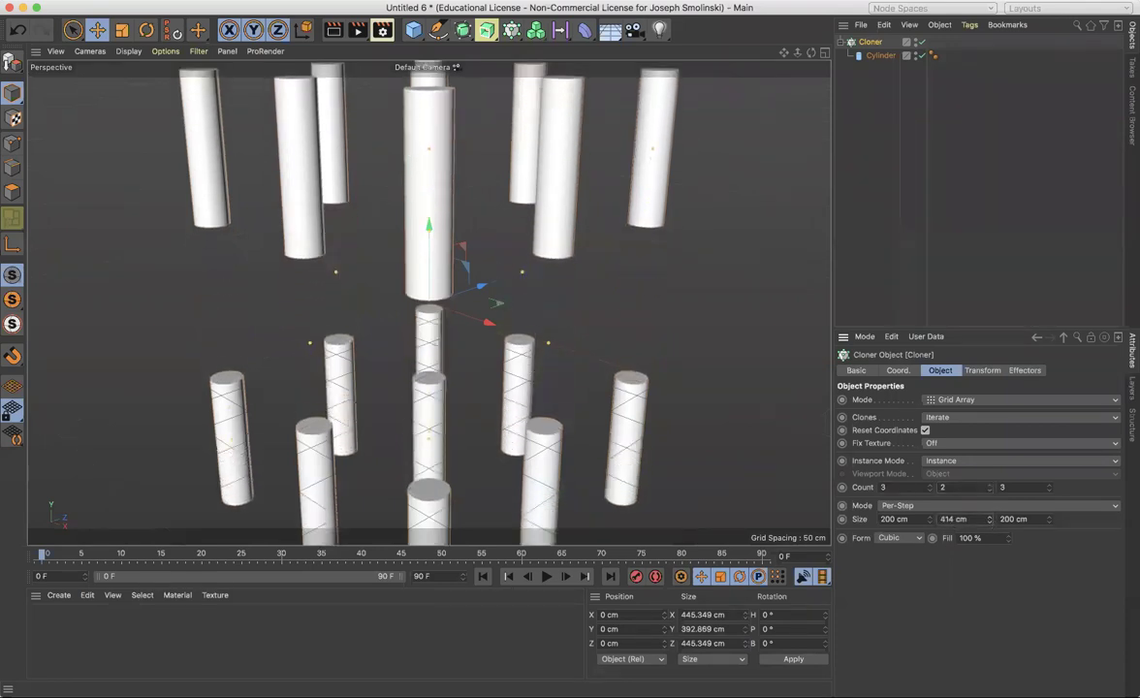
left_click(989, 490)
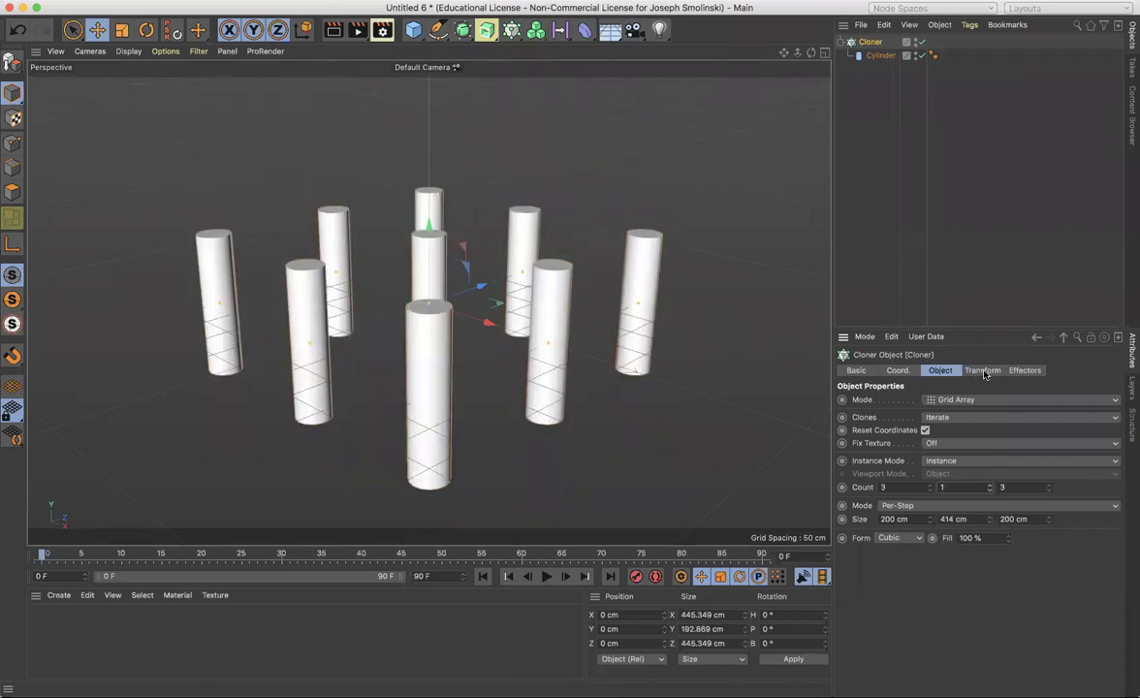
Switch the Cloner to Radial mode with a radius of 142 cm and a count of 6
left_click(943, 401)
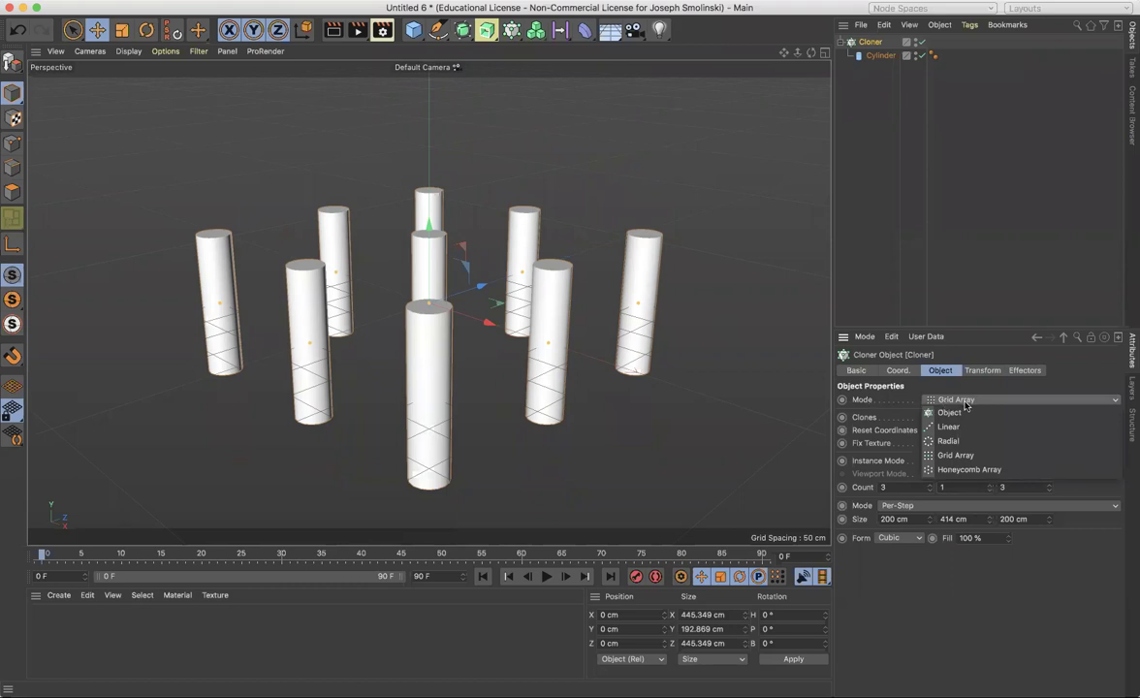
left_click(950, 441)
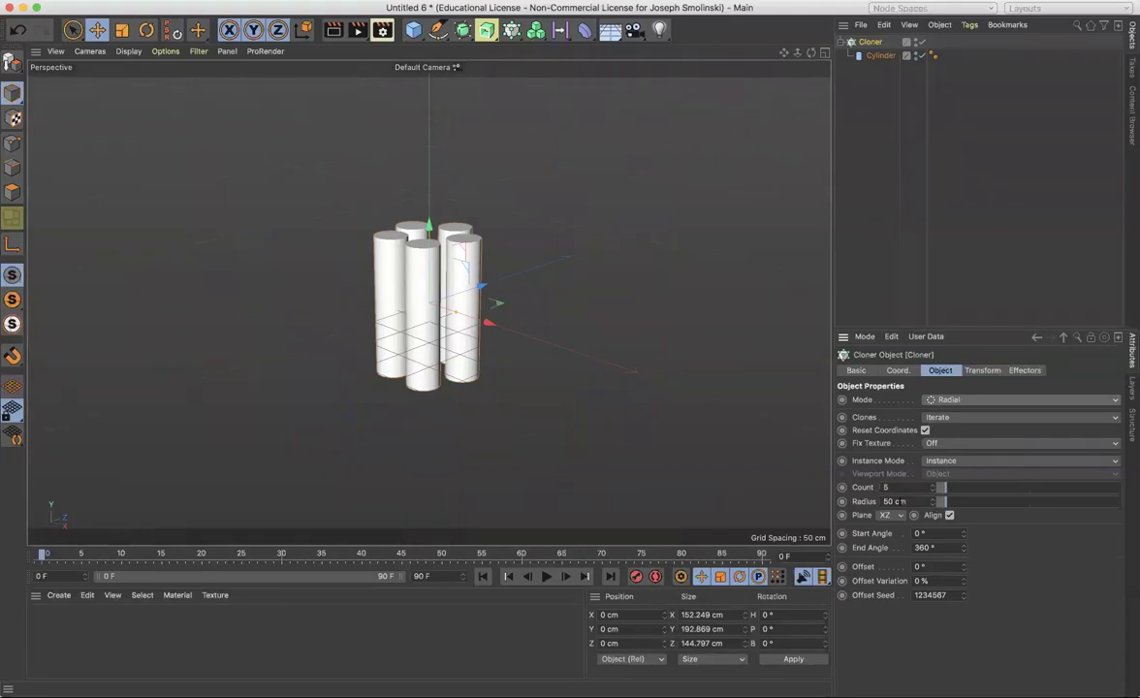
left_click_drag(933, 501, 933, 500)
left_click(933, 486)
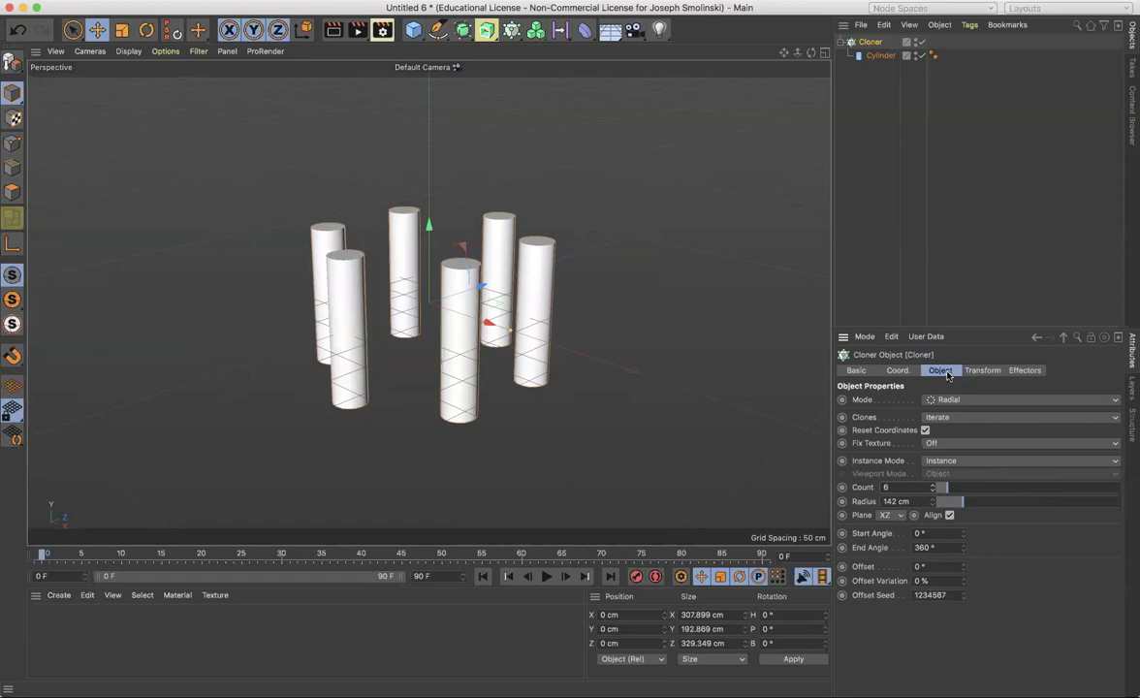
Try rotating the clones in heading, pitch and bank through the Cloner's transform values, undoing each change
left_click(985, 374)
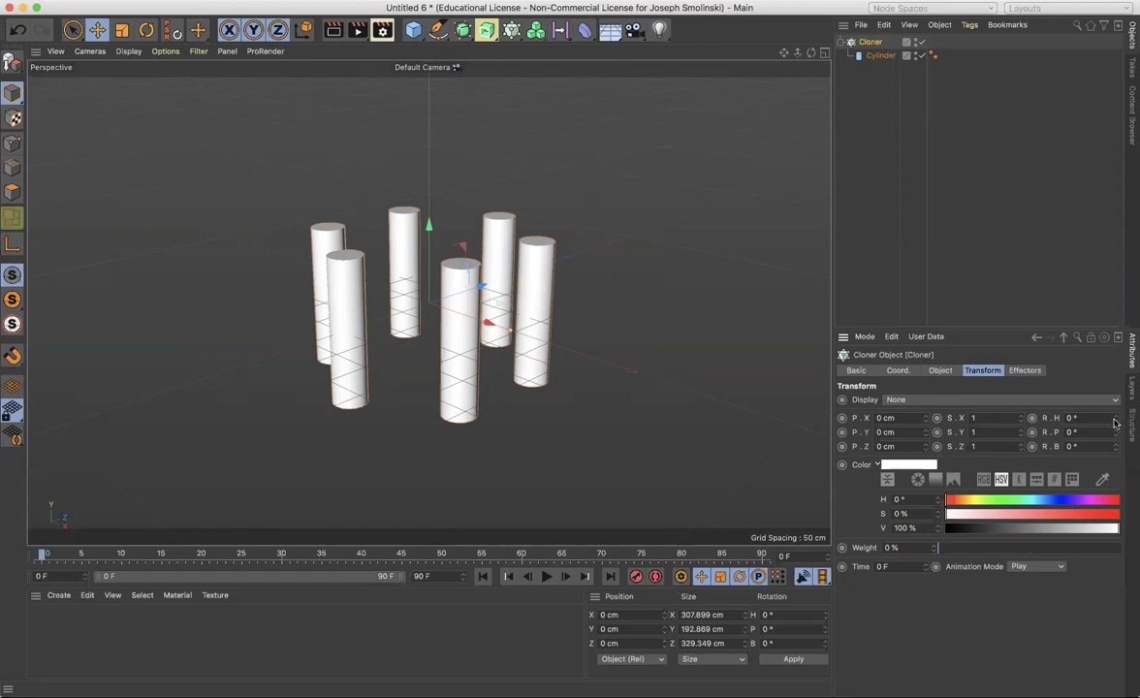
mouse_move(1115, 422)
left_mouse_down()
mouse_move(1114, 396)
mouse_move(1114, 419)
left_mouse_up()
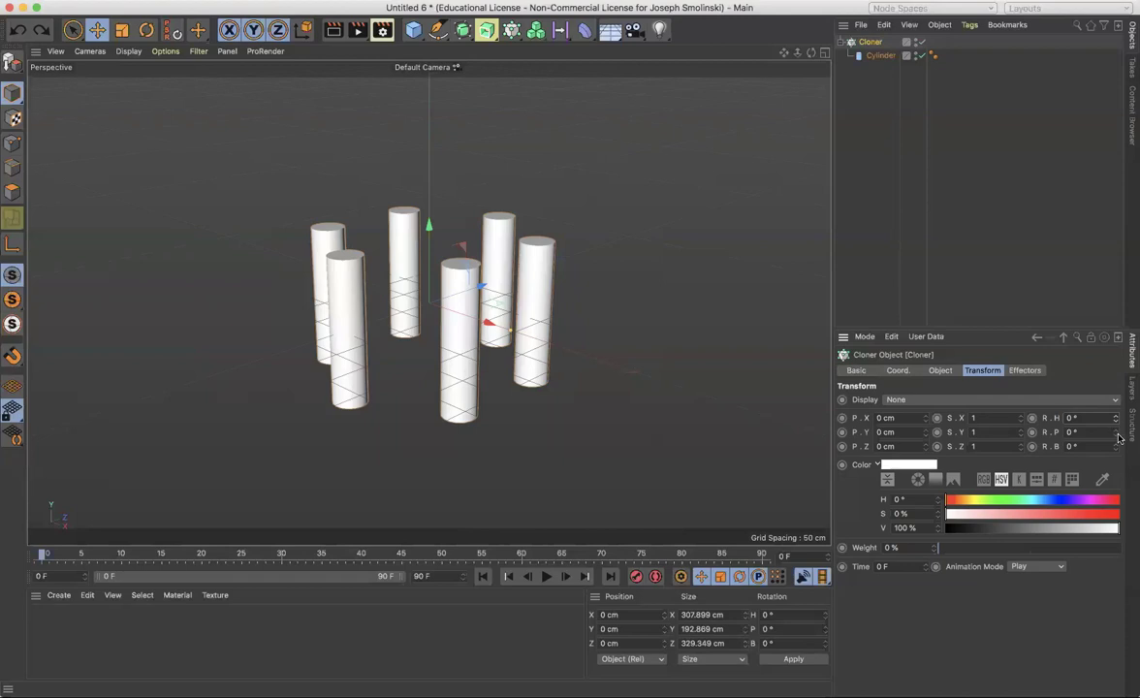
mouse_move(1115, 432)
left_mouse_down()
mouse_move(1115, 384)
mouse_move(1115, 436)
left_mouse_up()
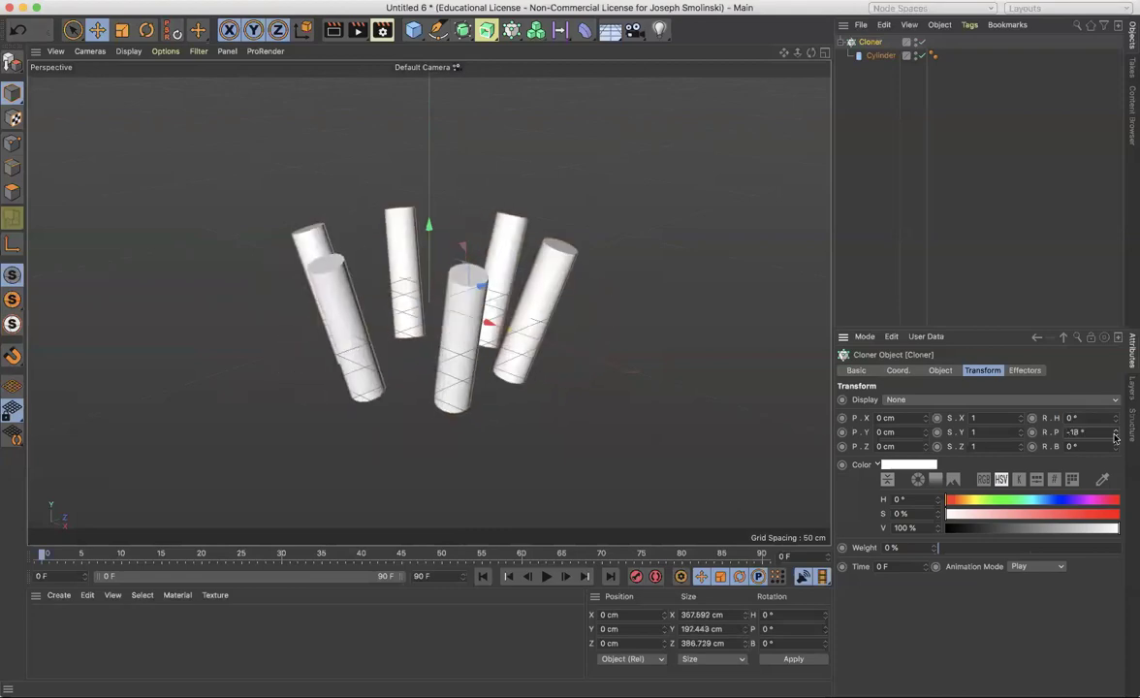
key("super+z")
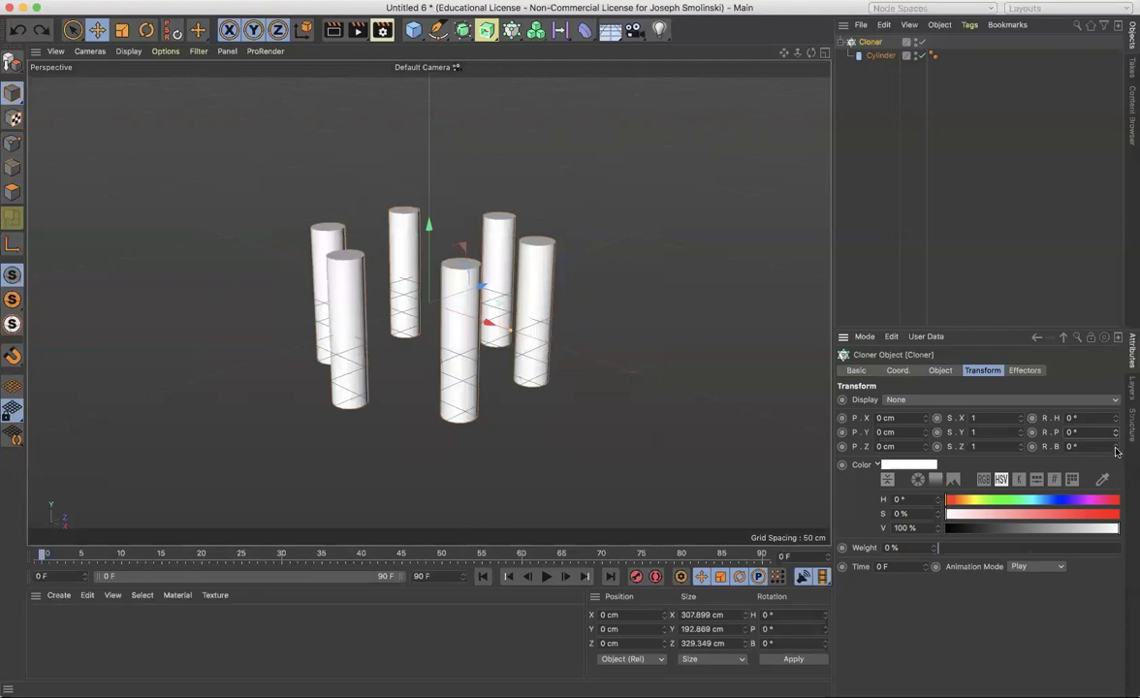
mouse_move(1115, 447)
left_mouse_down()
mouse_move(1114, 469)
mouse_move(1114, 438)
mouse_move(1115, 451)
left_mouse_up()
key("super+z")
Try changing the clones' X scale and shifting their X position to -46 cm, undoing both changes
mouse_move(1020, 417)
left_mouse_down()
mouse_move(1020, 378)
mouse_move(1020, 421)
left_mouse_up()
key("super+z")
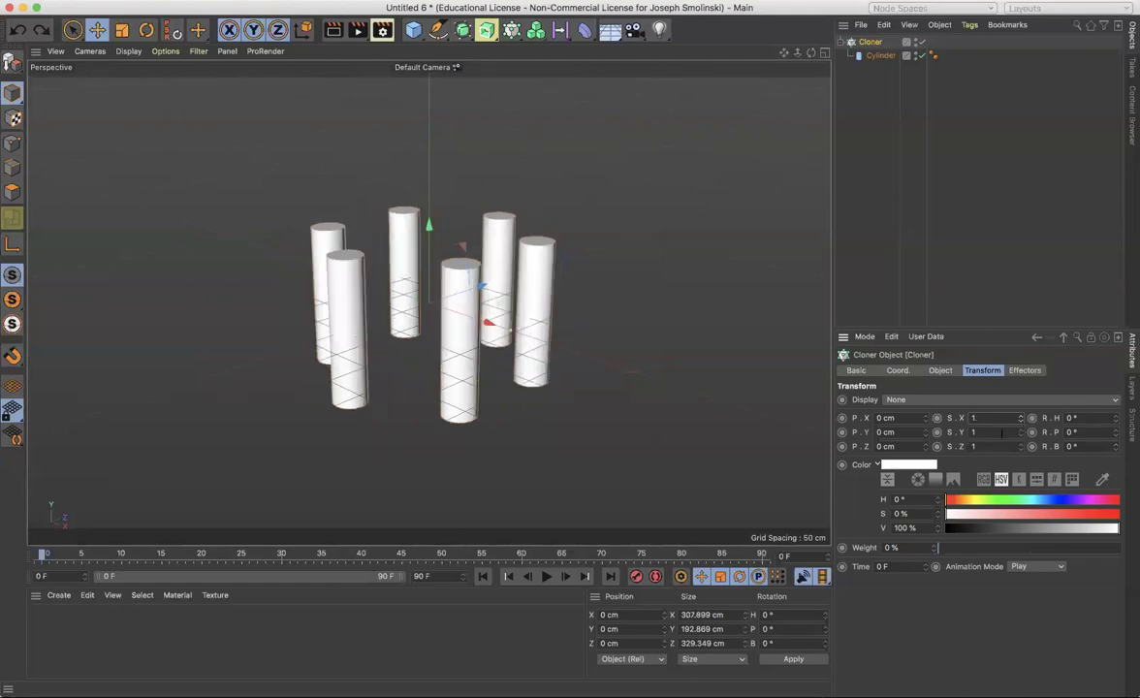
left_click_drag(925, 417, 926, 446)
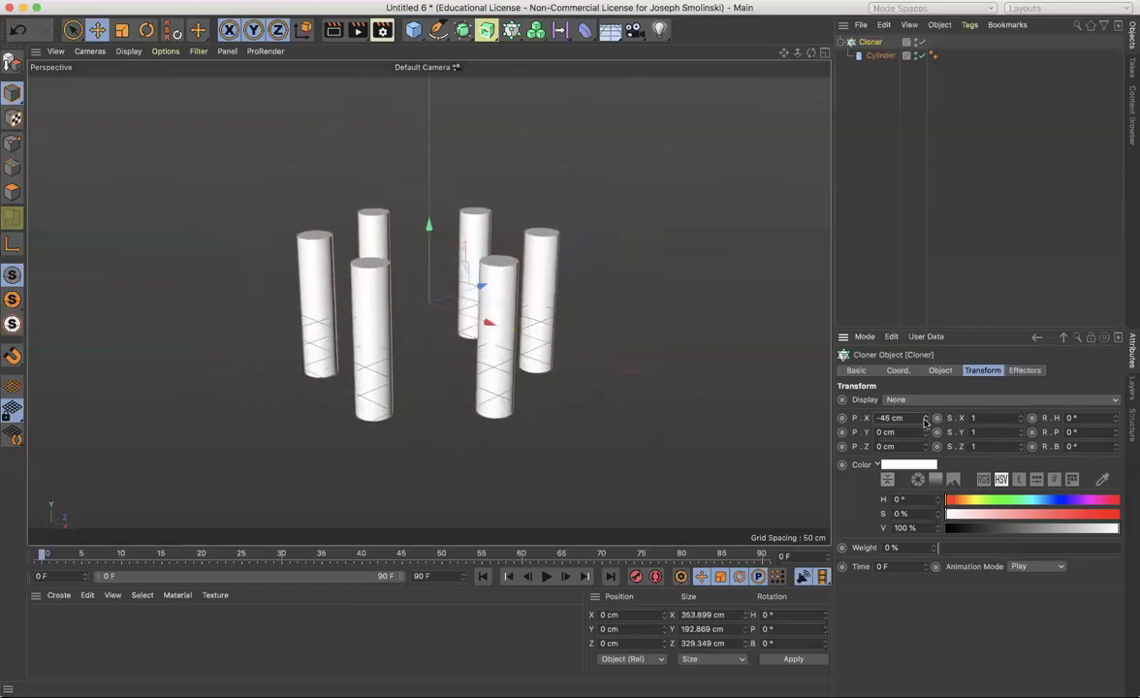
key("super+z")
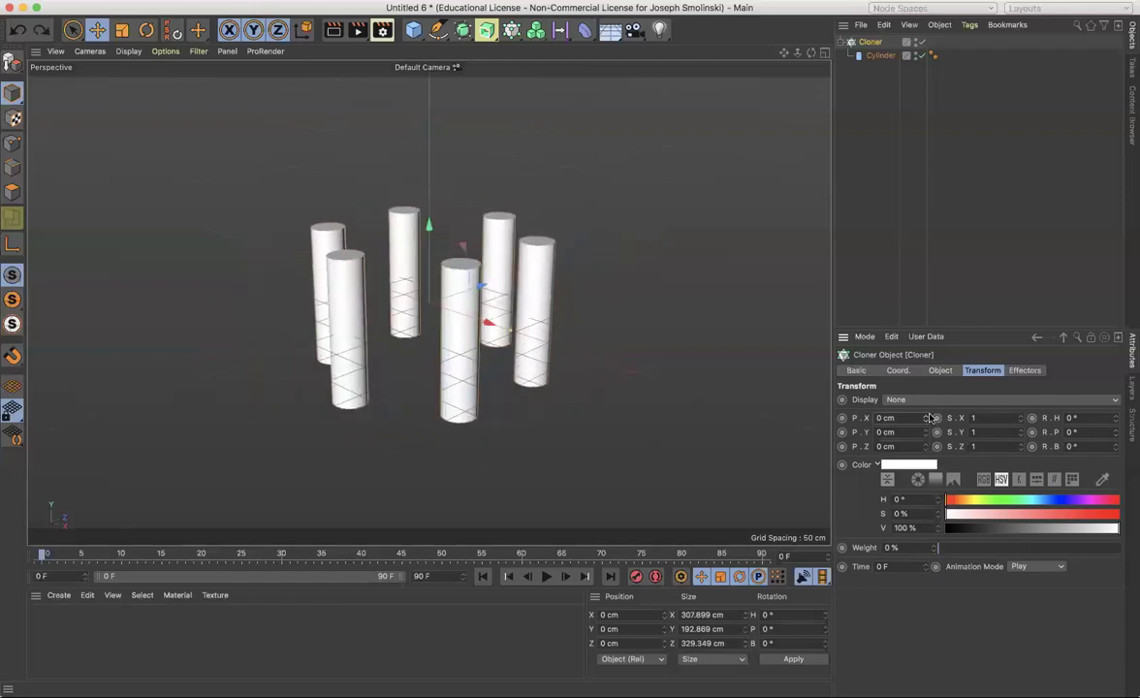
Switch the Cloner to Linear mode and try out its clone offset, keeping it at 0
left_click(940, 370)
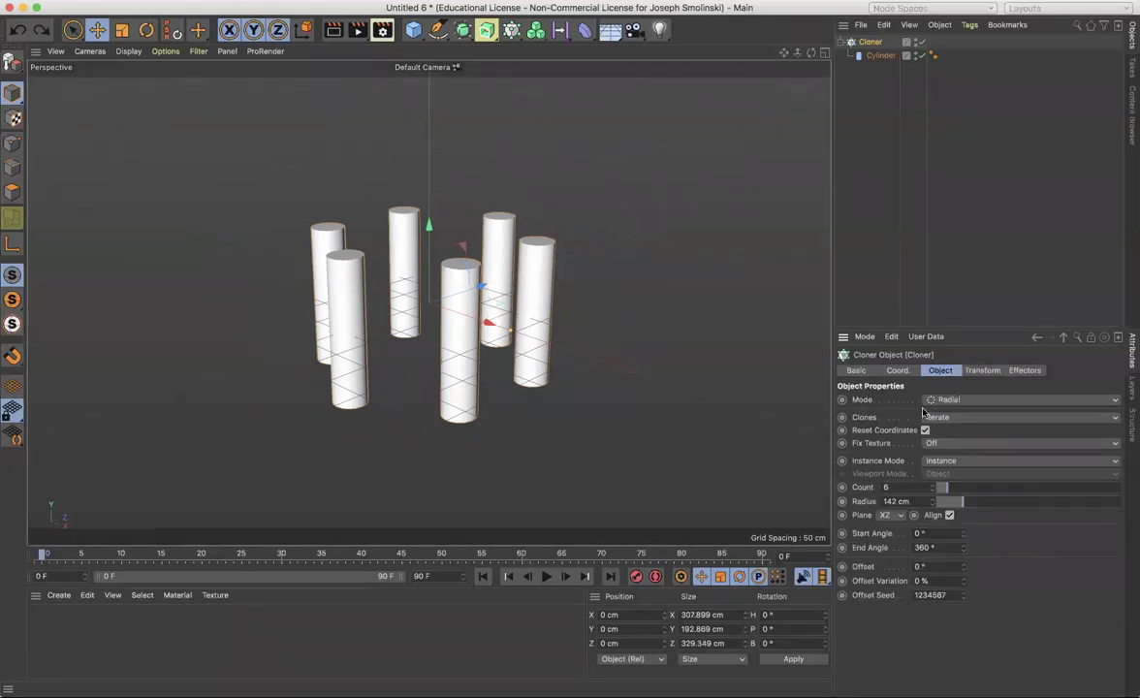
left_click(966, 400)
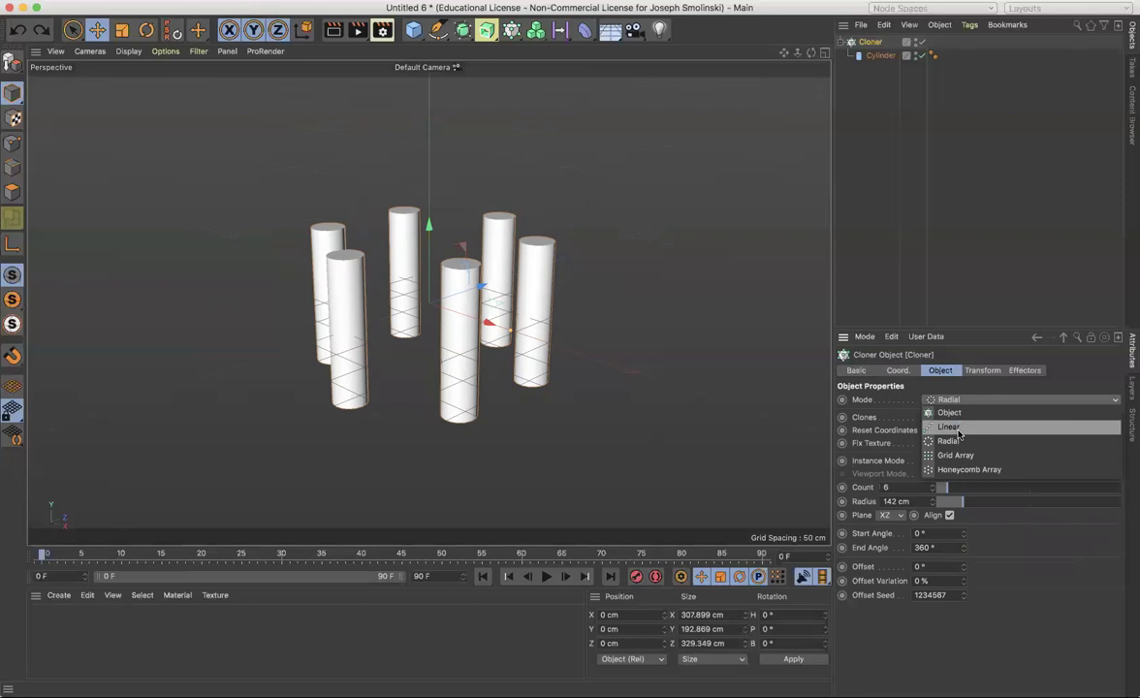
left_click(957, 433)
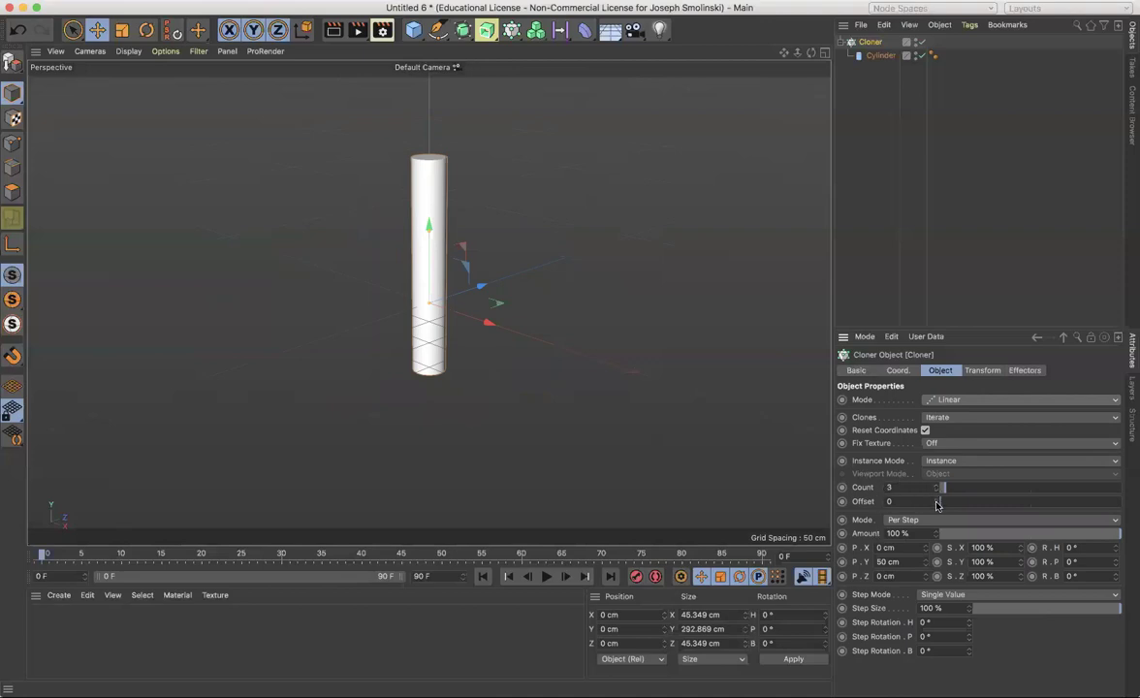
mouse_move(936, 504)
left_mouse_down()
mouse_move(936, 475)
mouse_move(936, 502)
left_mouse_up()
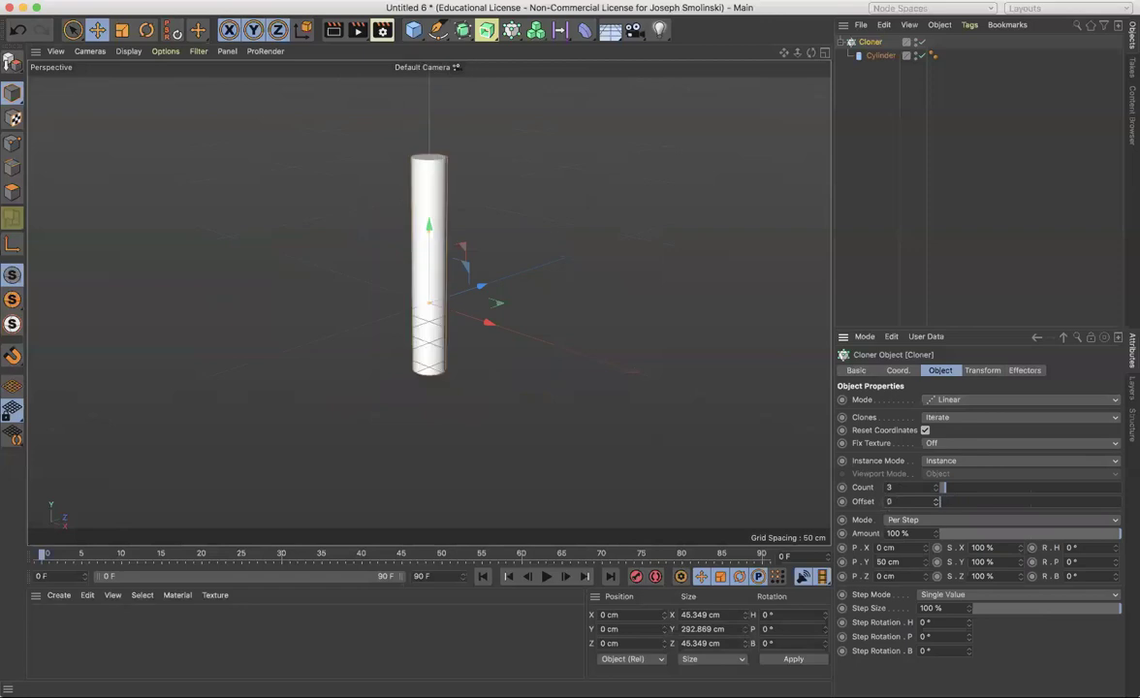
left_click_drag(797, 53, 736, 55)
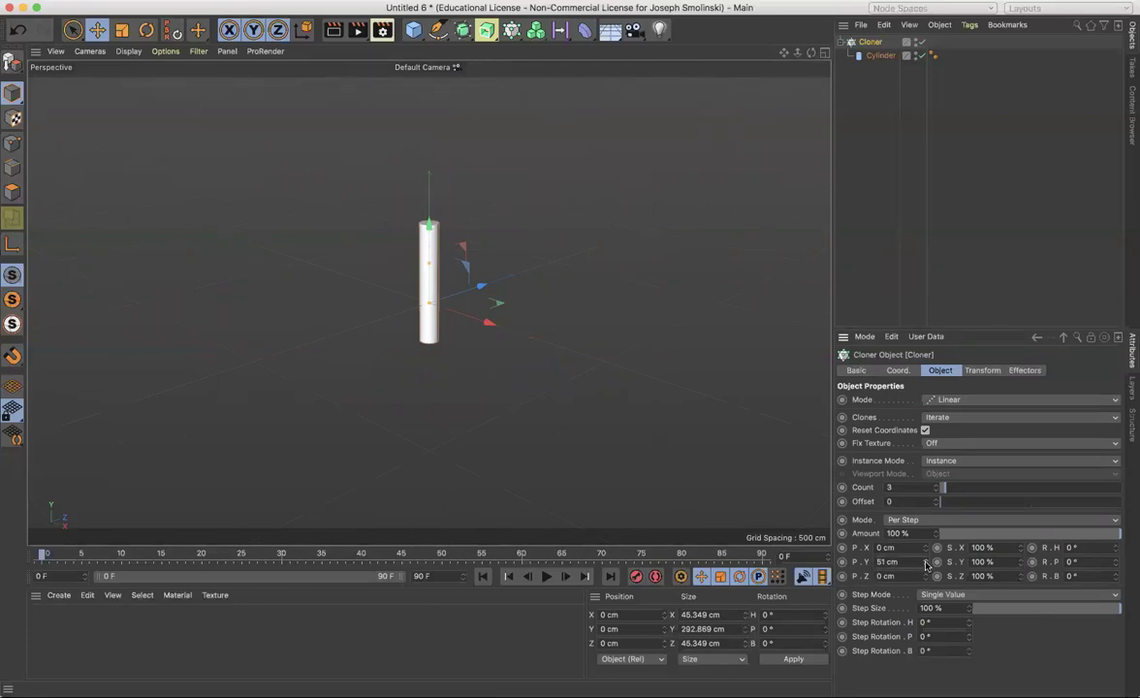
Try spacing the linear clones along Y up to 223 cm per step, and reset the Y spacing to 0 cm
mouse_move(925, 562)
left_mouse_down()
mouse_move(926, 539)
mouse_move(926, 565)
left_mouse_up()
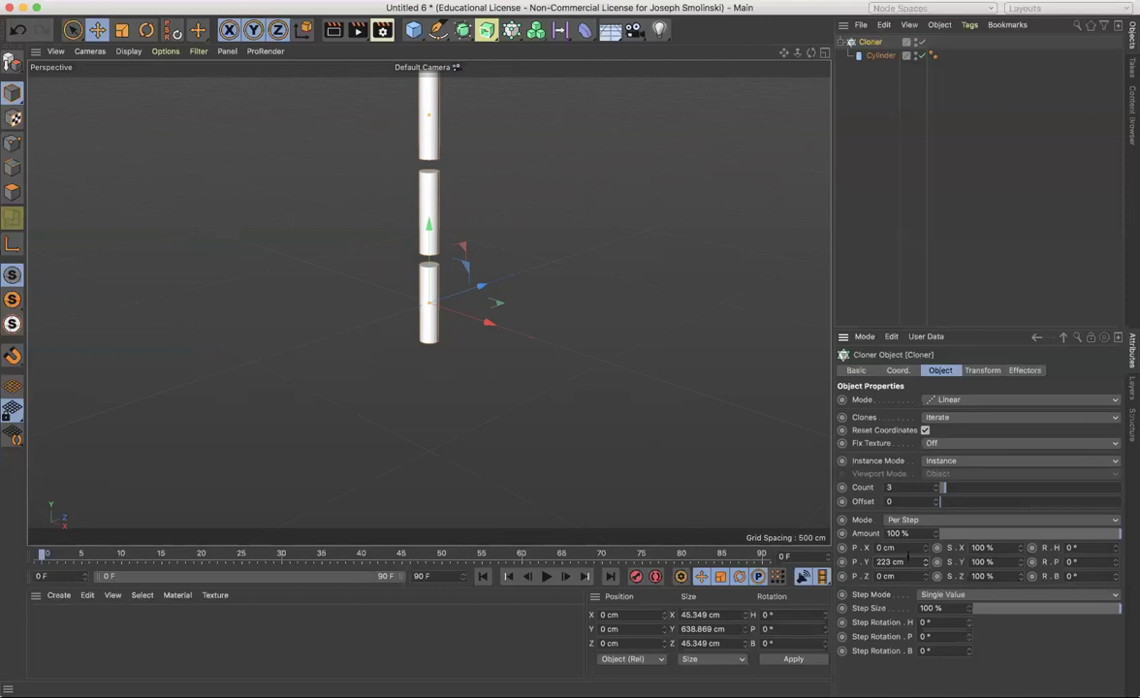
left_click_drag(902, 562, 878, 563)
type("0")
left_click(908, 548)
Try spacing the linear clones along X, undo that change, and set their Z spacing to 152 cm
mouse_move(925, 548)
left_mouse_down()
mouse_move(955, 548)
mouse_move(926, 551)
left_mouse_up()
key("super+z")
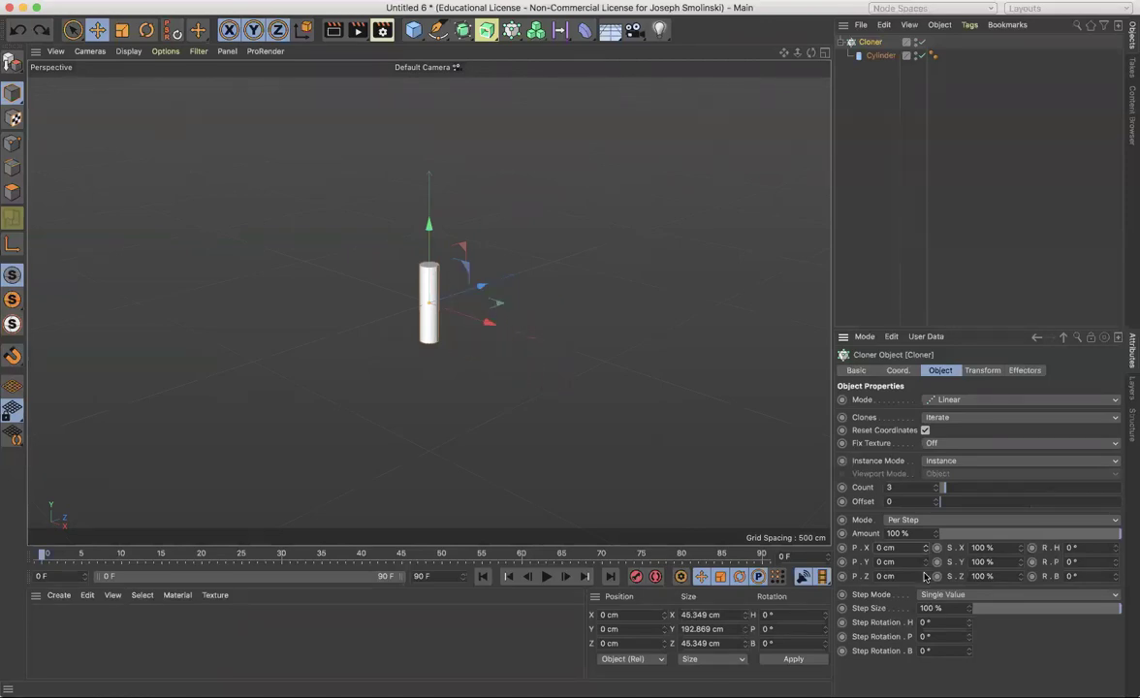
left_click_drag(925, 578, 948, 576)
Switch the Cloner to Honeycomb Array mode with a width count of 7, a height count of 5 and an offset of 55%
left_click(979, 400)
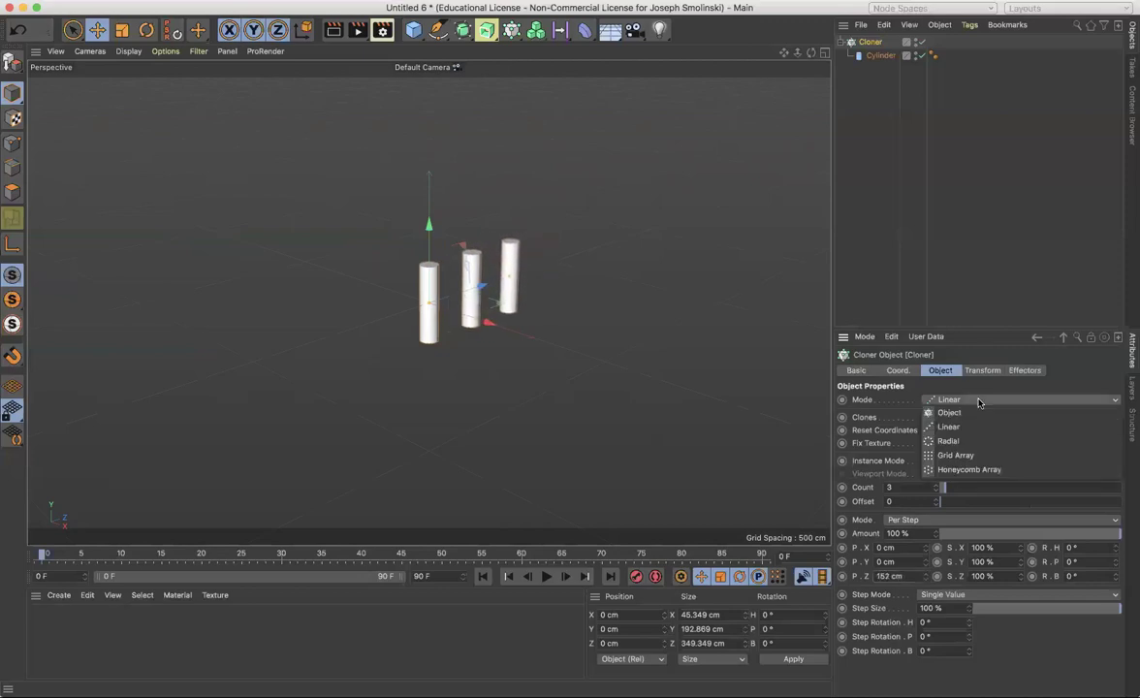
left_click(984, 469)
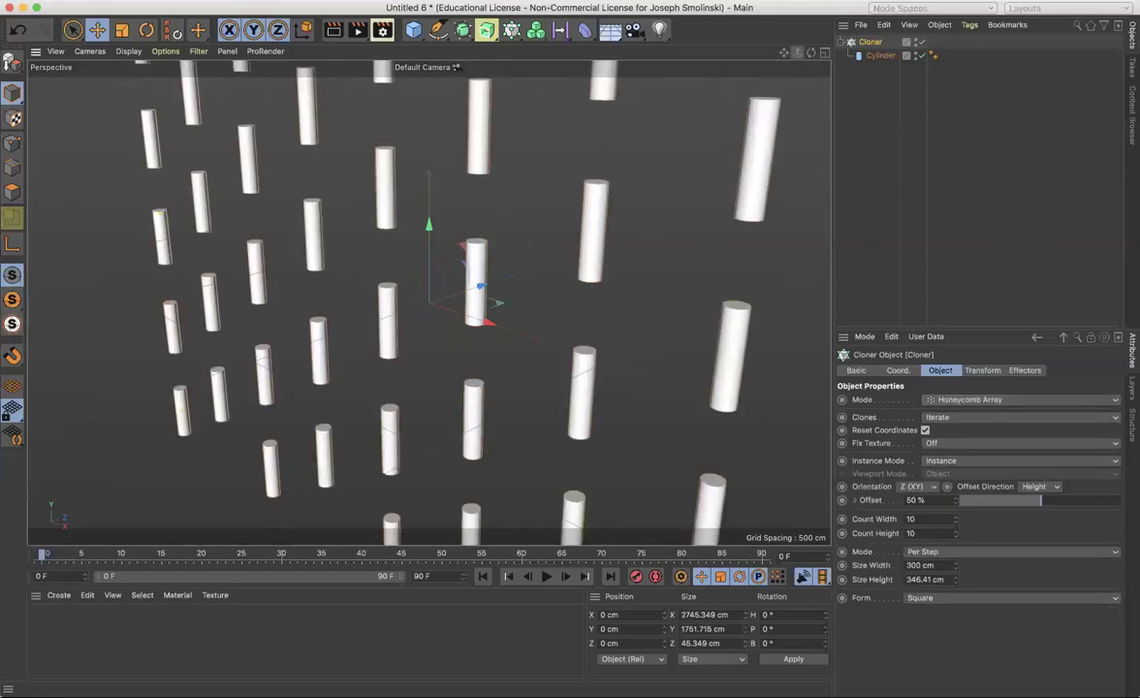
left_click_drag(797, 52, 734, 49)
left_click_drag(810, 52, 838, 41)
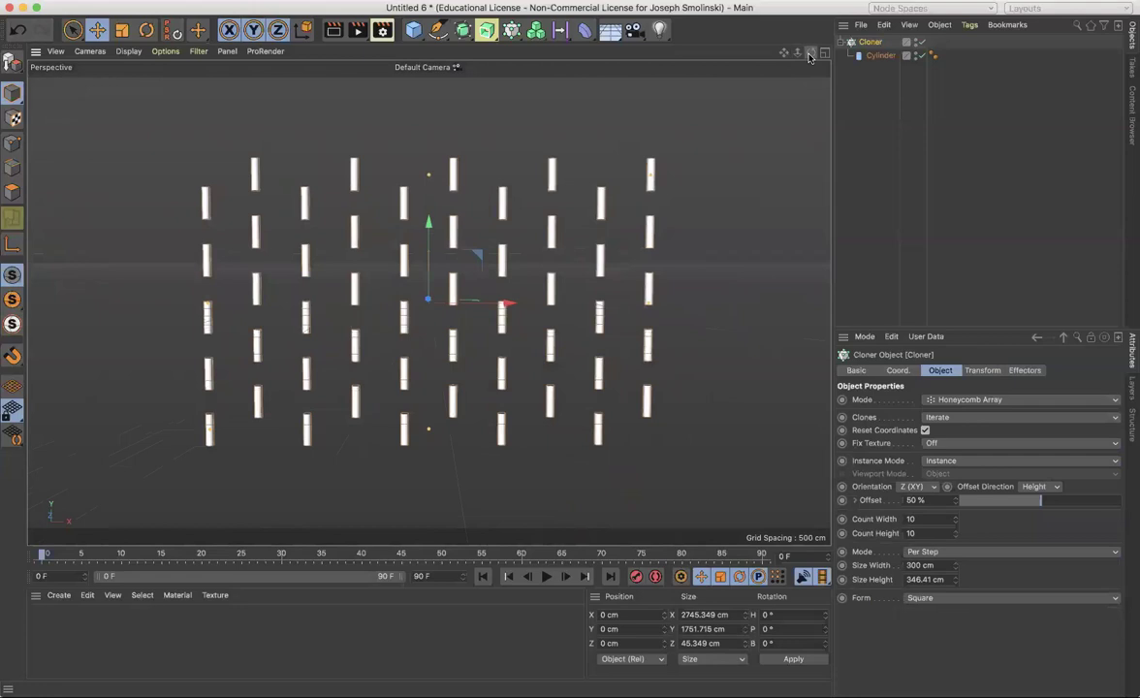
left_click(955, 525)
mouse_move(956, 522)
left_mouse_down()
mouse_move(955, 553)
mouse_move(956, 523)
mouse_move(940, 534)
left_mouse_up()
left_click(955, 537)
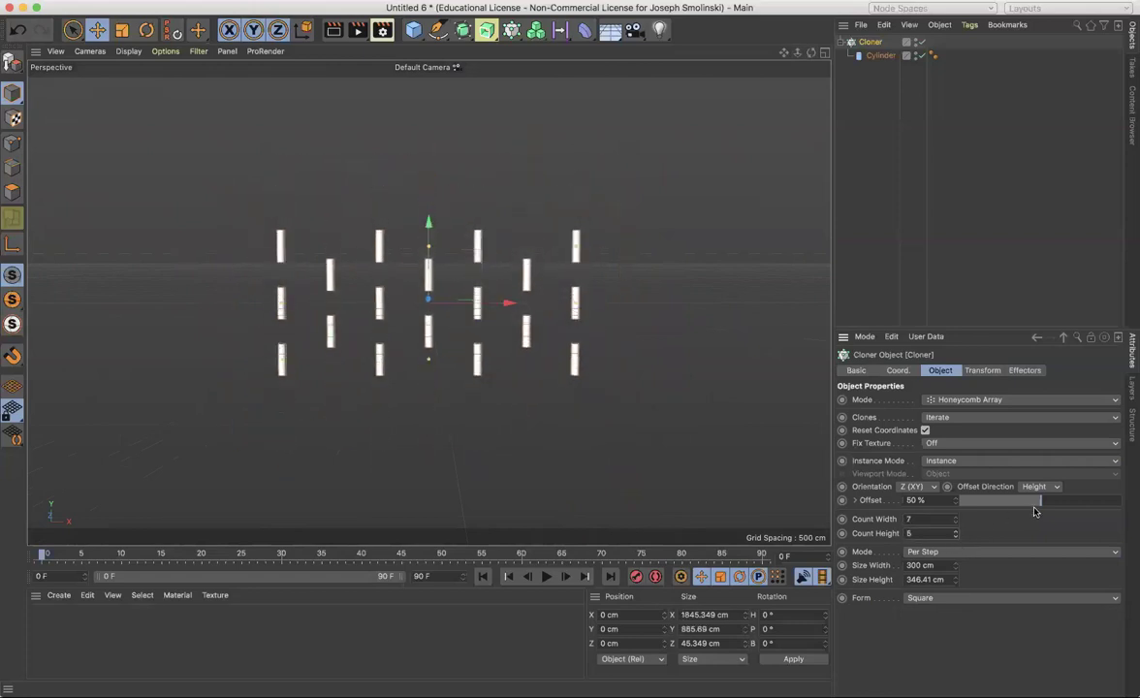
mouse_move(1035, 504)
left_mouse_down()
mouse_move(1116, 495)
mouse_move(979, 511)
mouse_move(1048, 513)
left_mouse_up()
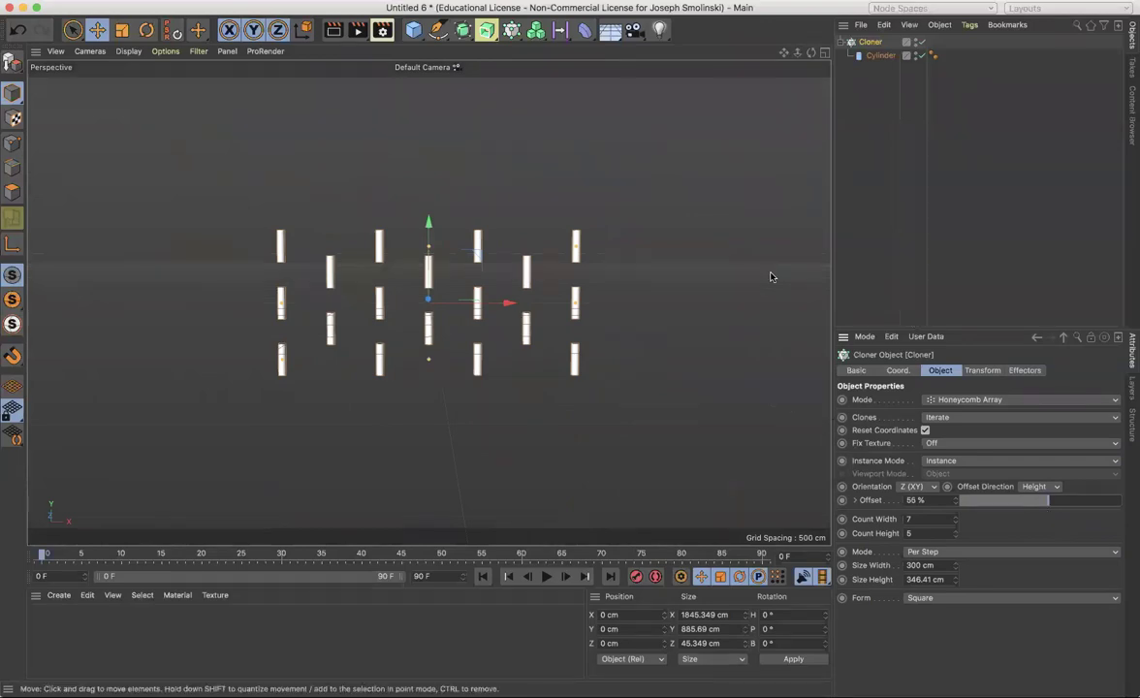
Switch the Cloner back to Radial mode and frame the ring of cylinders closely from above
left_click(983, 400)
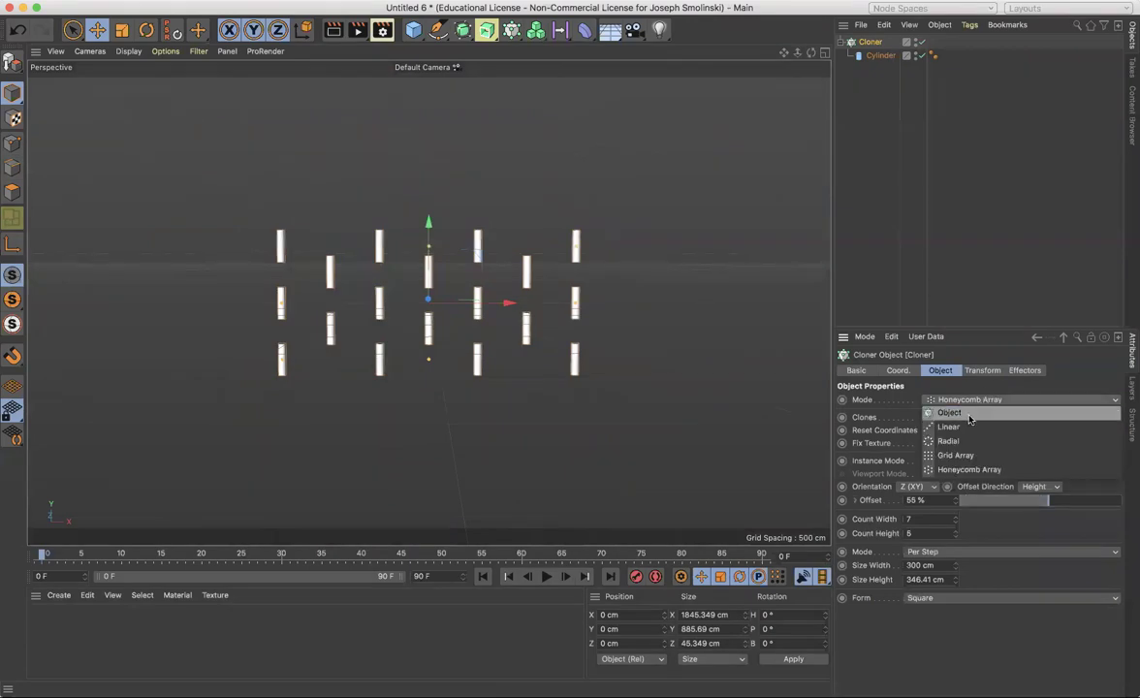
left_click(948, 441)
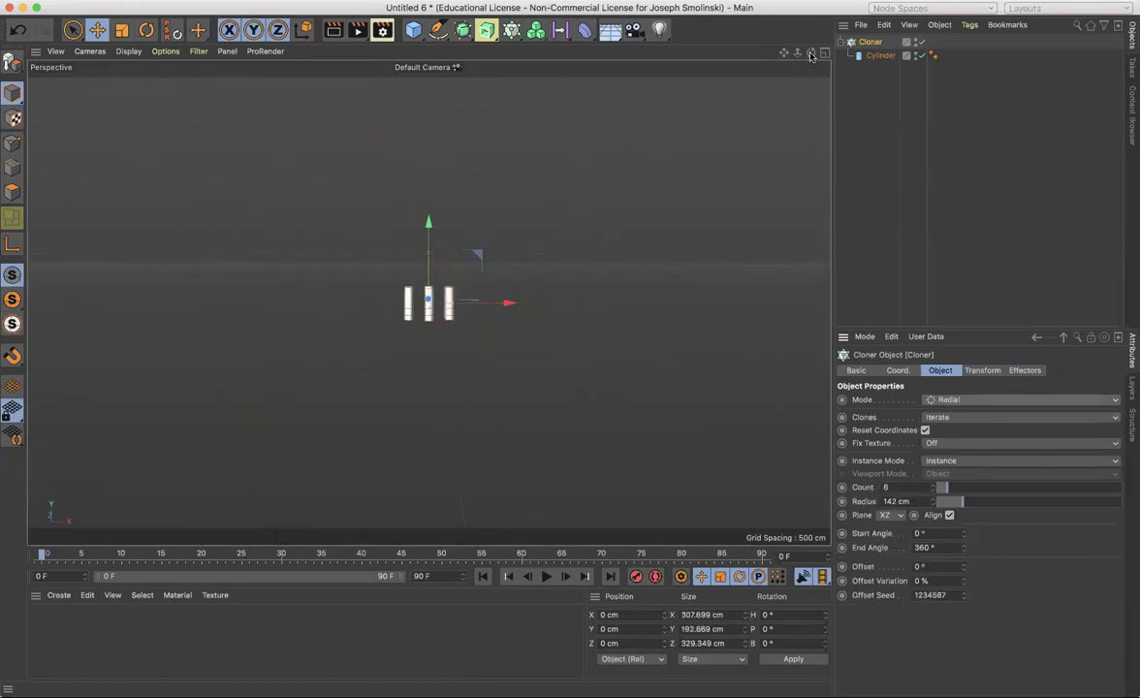
left_click_drag(812, 56, 812, 102)
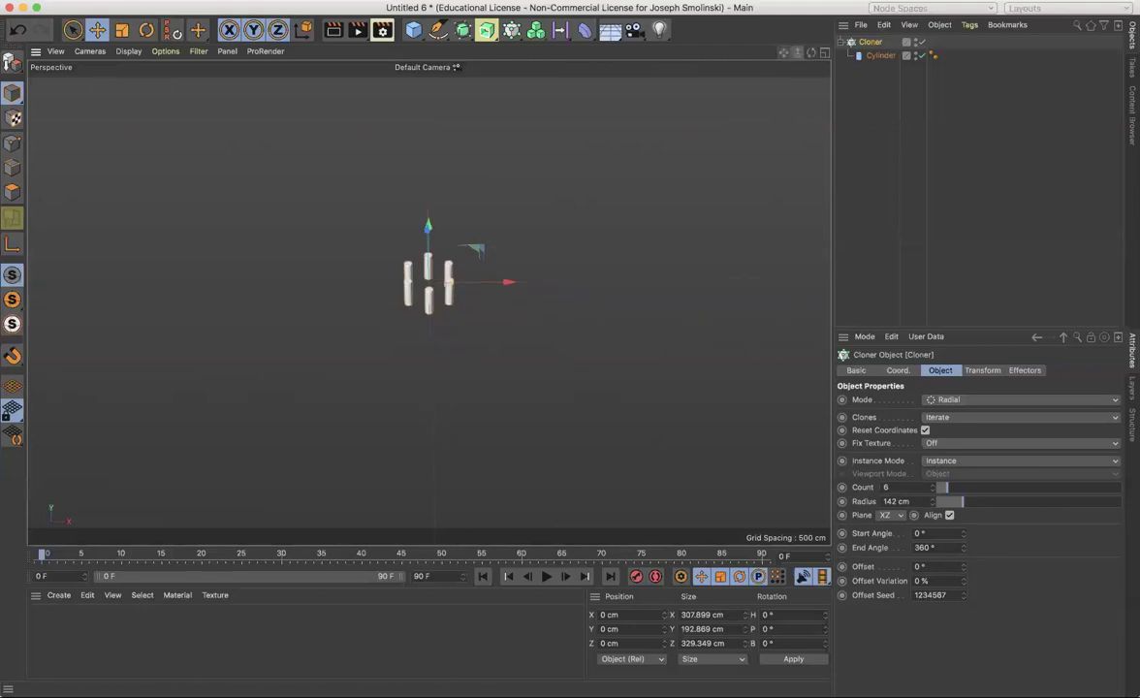
left_click_drag(798, 52, 853, 52)
left_click_drag(783, 53, 758, 128)
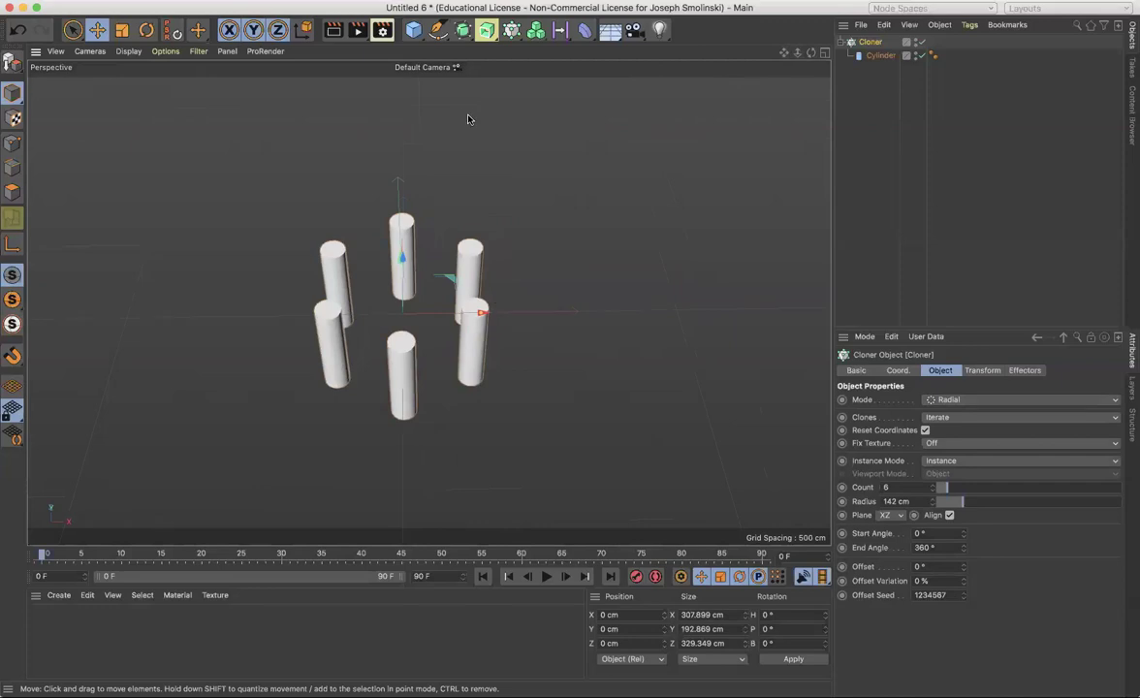
Add a second cylinder in the middle of the radial clones and enlarge its radius to about 141 cm
left_click(413, 30)
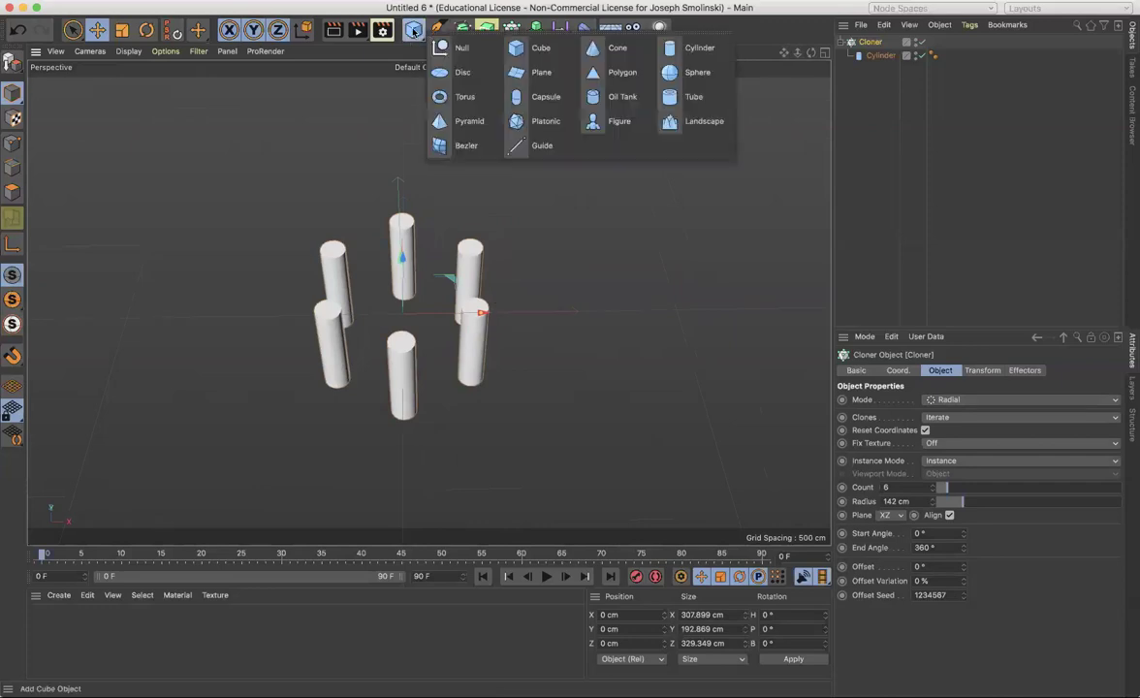
left_click(690, 50)
mouse_move(430, 276)
left_mouse_down()
mouse_move(484, 275)
mouse_move(427, 301)
left_mouse_up()
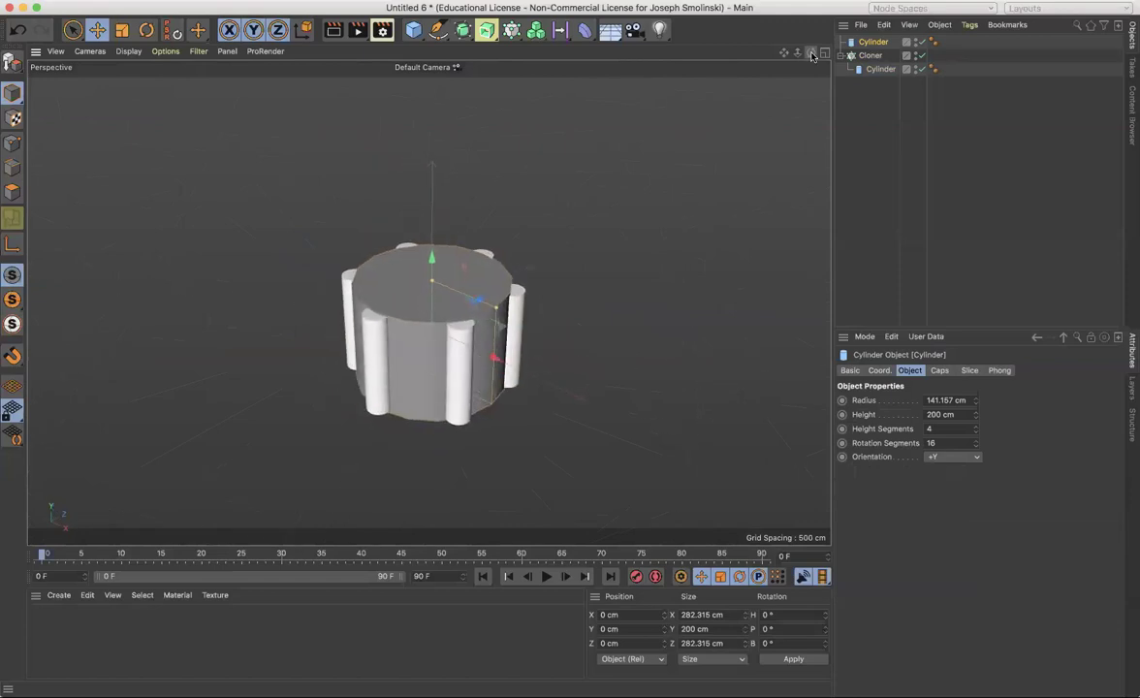